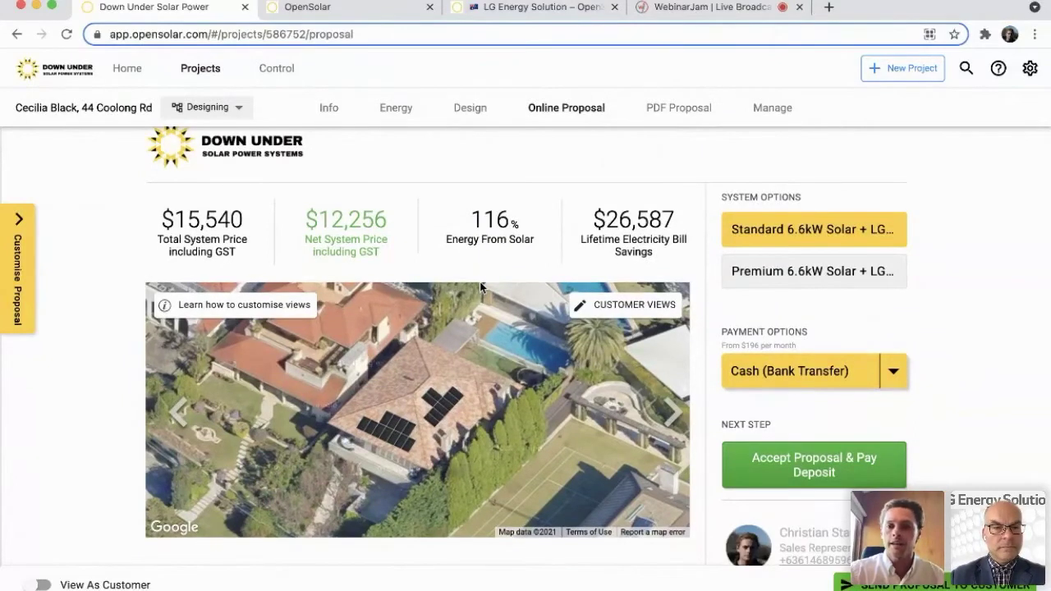
scroll(773, 230, down, 1)
Select the Premium 6.6kW Solar + LG system option in the proposal.
click(772, 231)
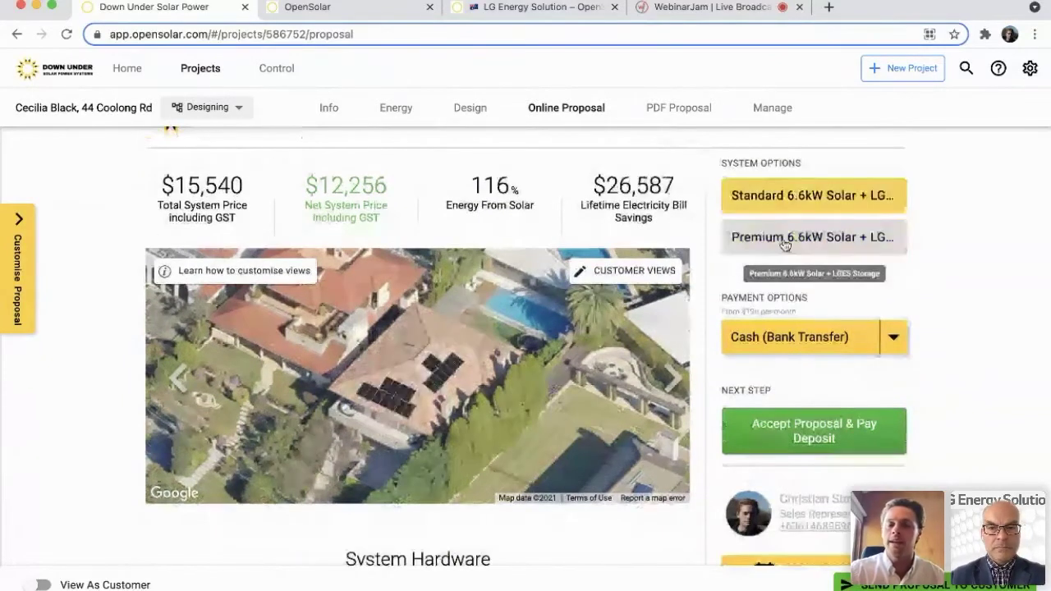
click(783, 242)
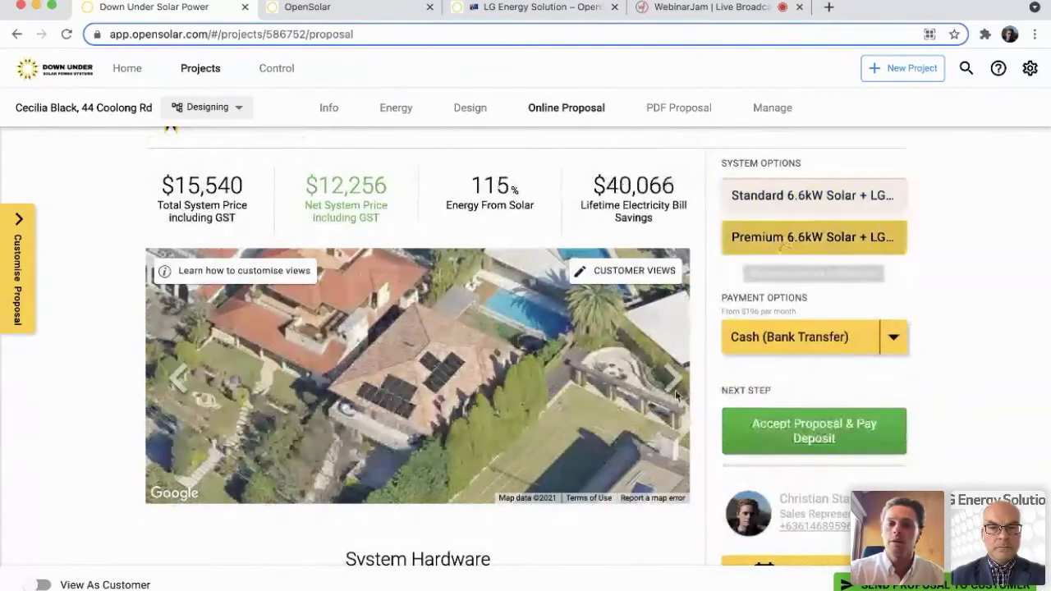
scroll(675, 390, down, 1)
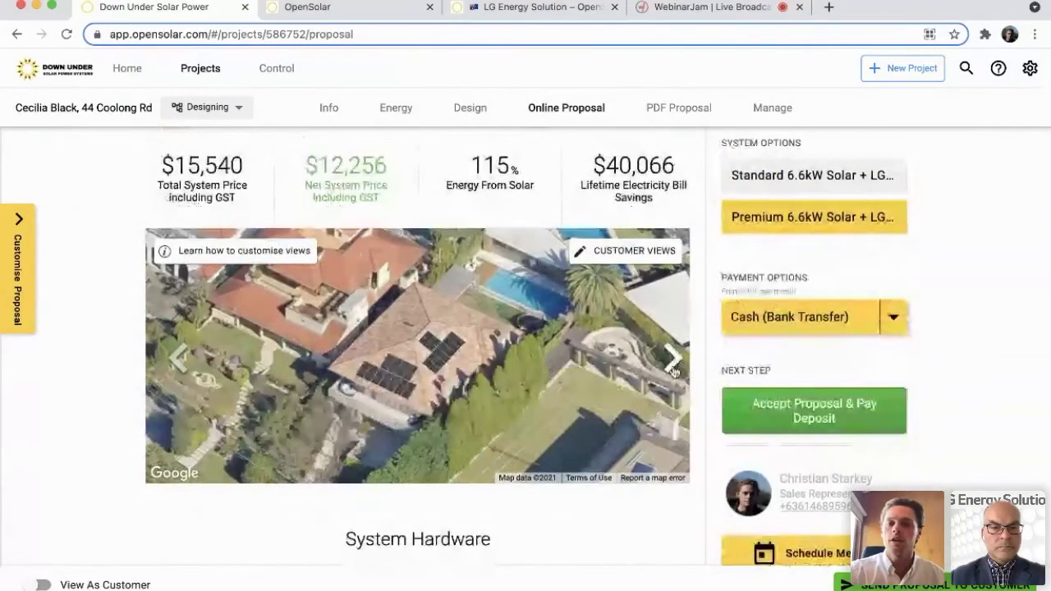
Cycle through the aerial design views of the house.
click(671, 370)
click(671, 361)
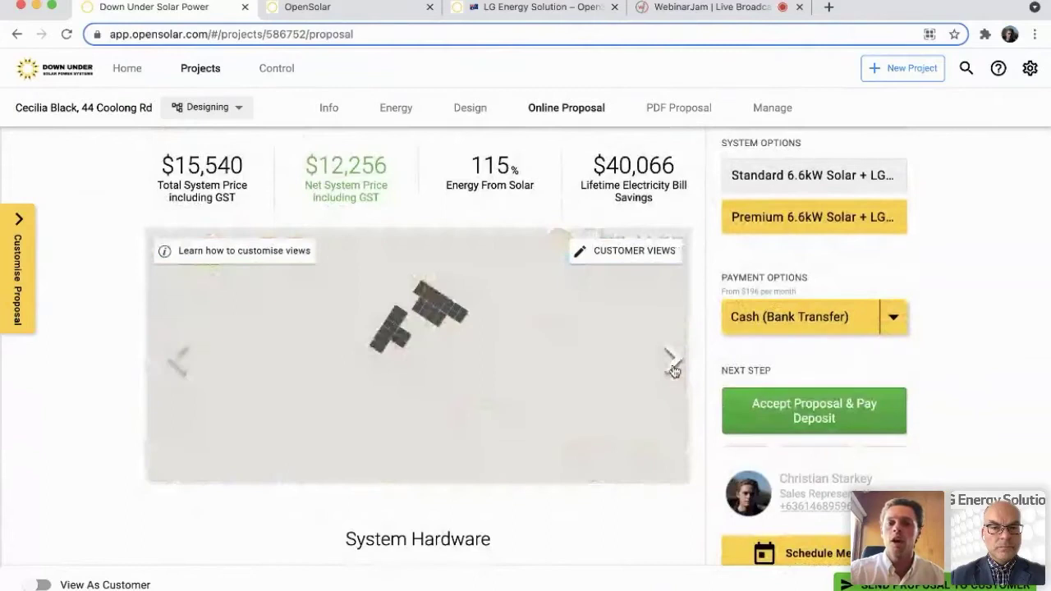
click(672, 362)
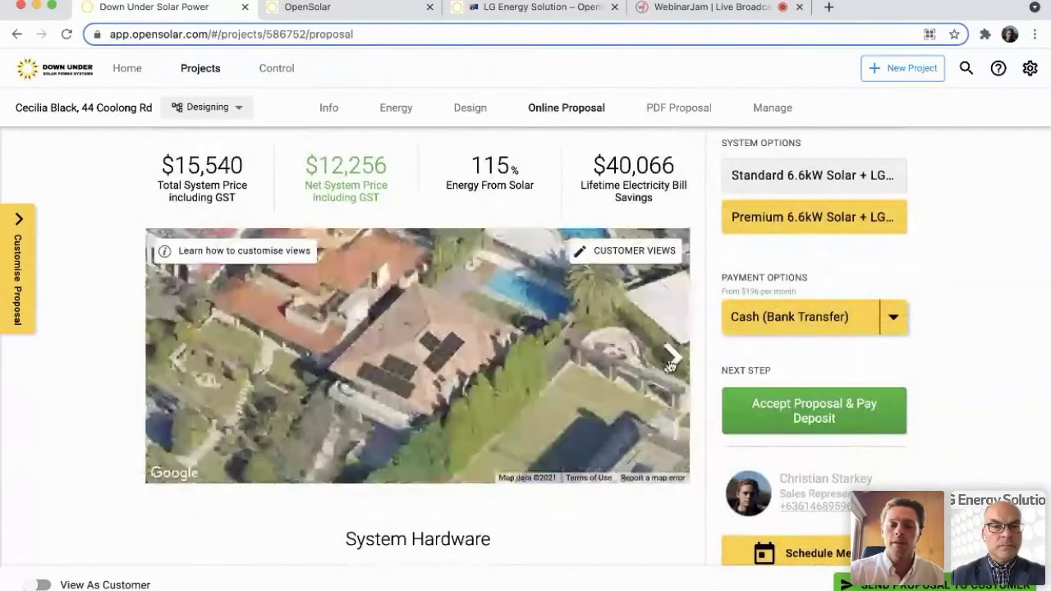
Scroll to System Hardware and play the LG Home Battery RESU customer-story video.
scroll(672, 364, down, 2)
scroll(672, 365, down, 3)
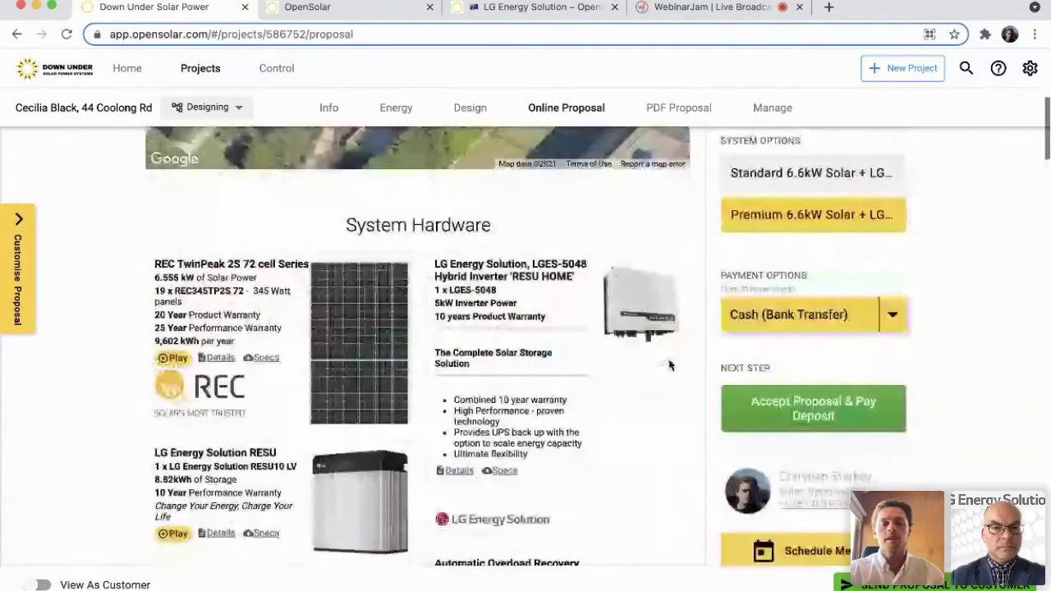
scroll(669, 365, down, 1)
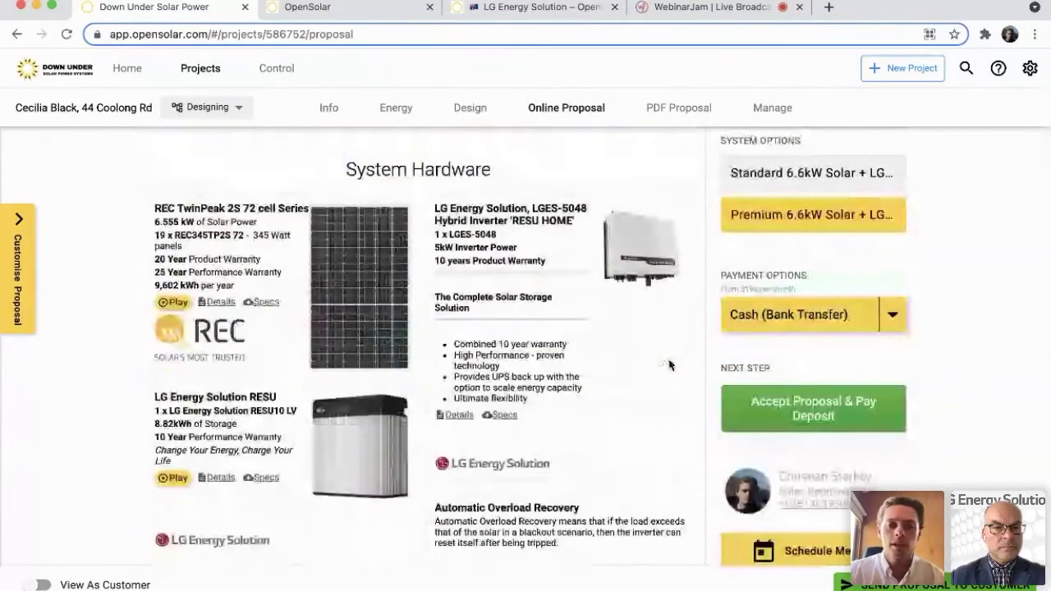
scroll(669, 364, down, 1)
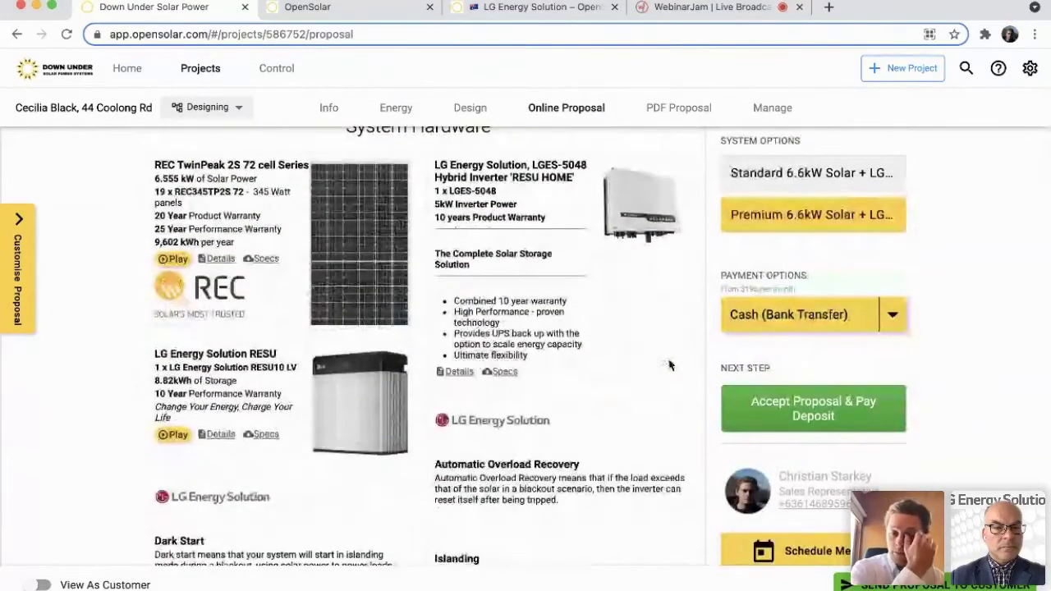
scroll(669, 364, down, 1)
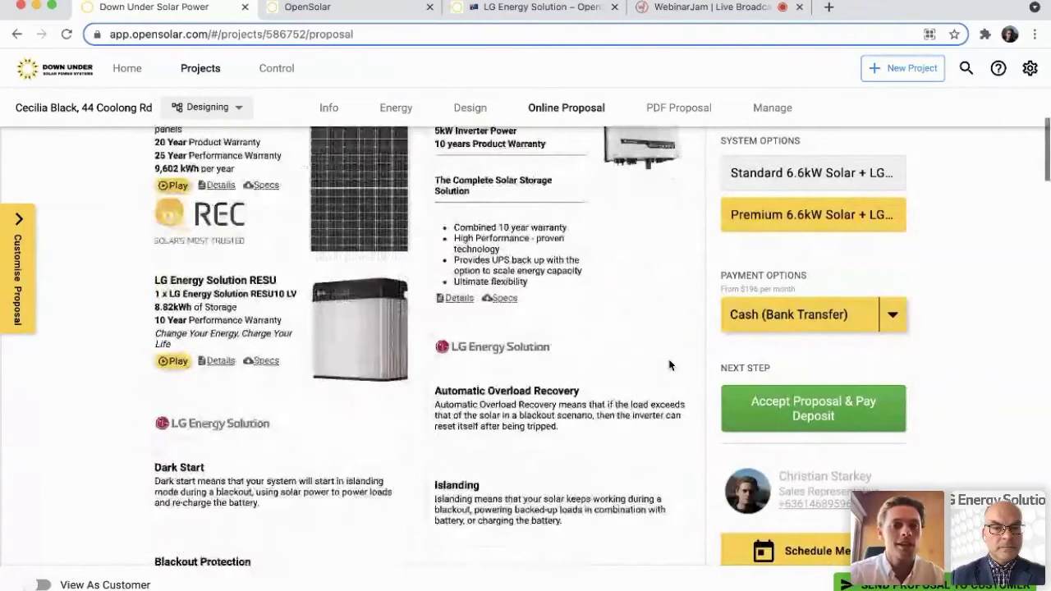
scroll(669, 365, down, 1)
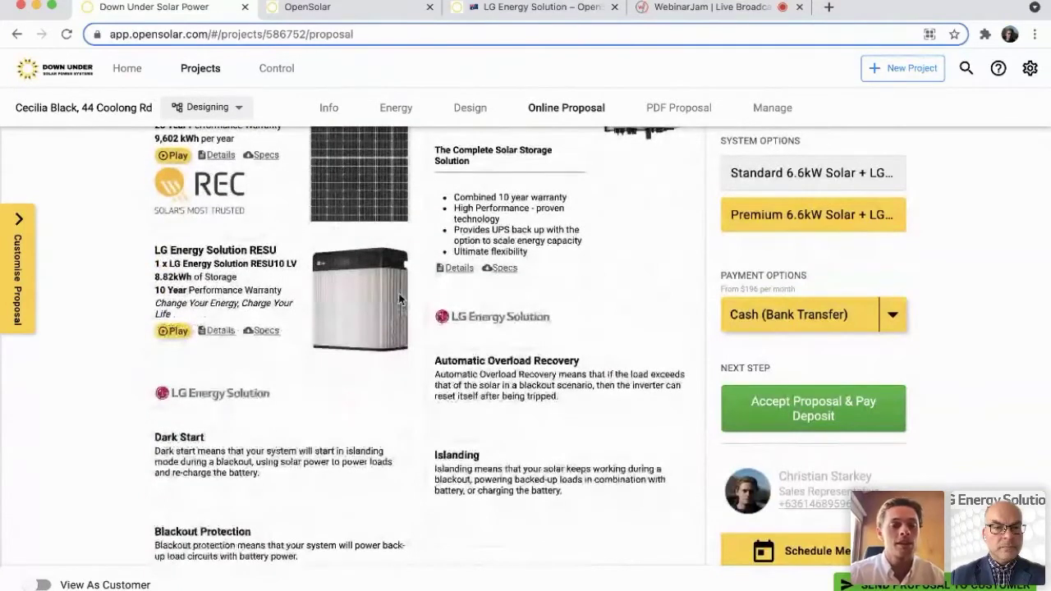
scroll(399, 294, up, 1)
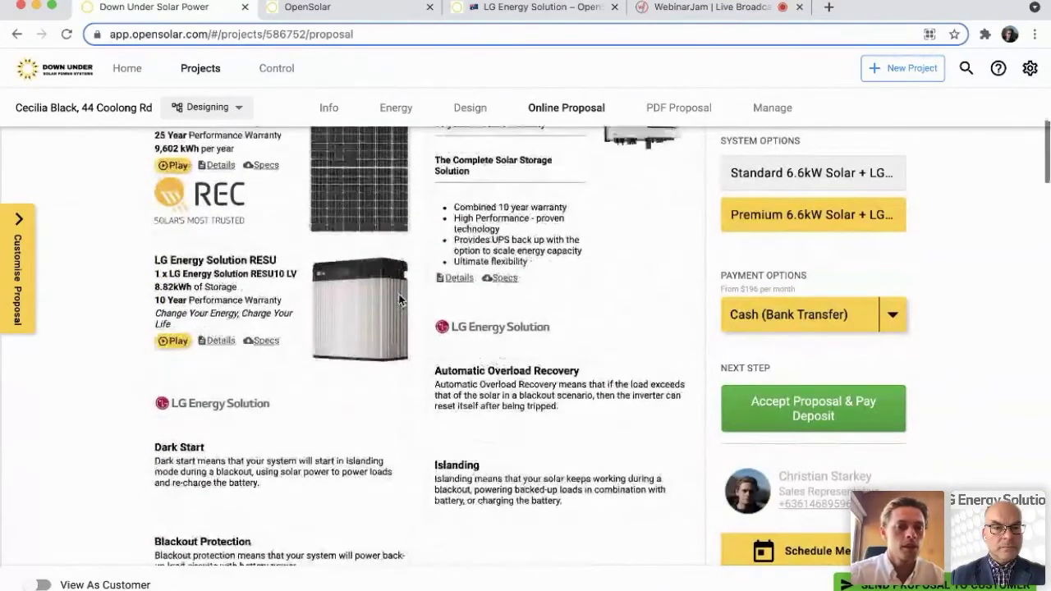
click(173, 343)
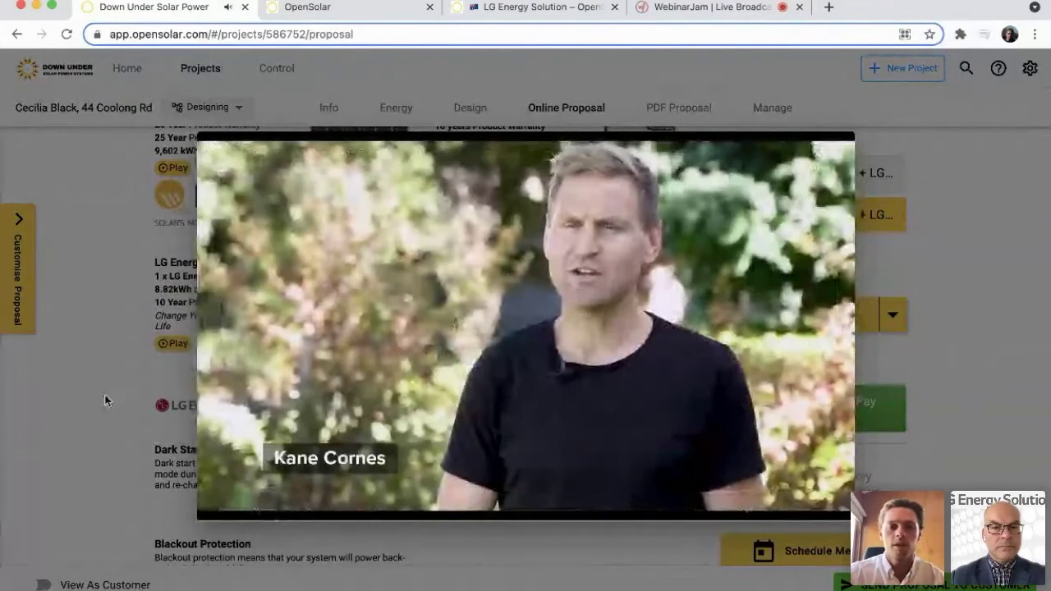
click(105, 401)
click(217, 343)
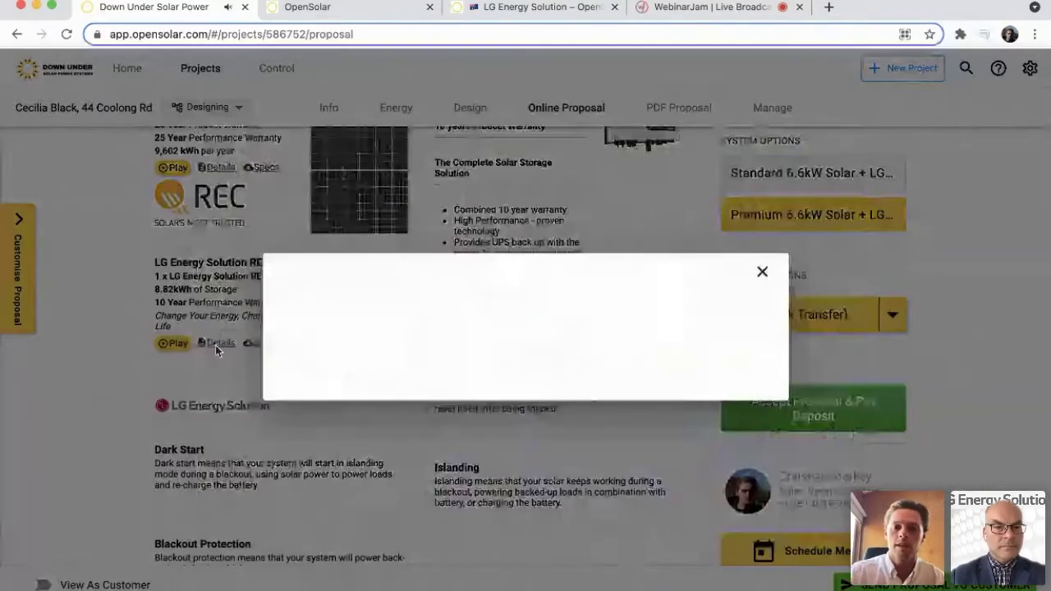
scroll(398, 341, down, 10)
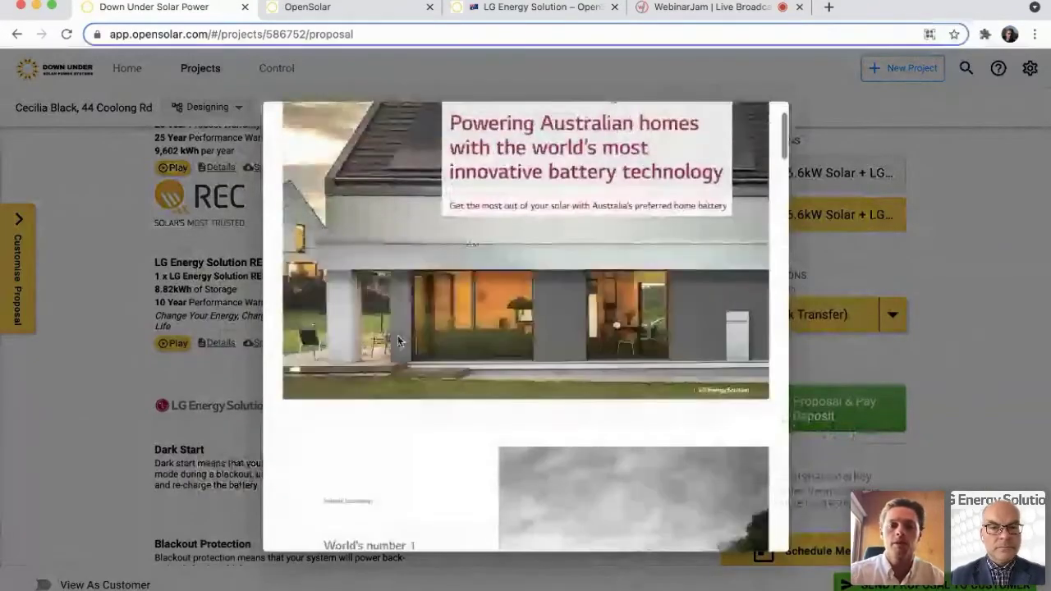
scroll(398, 341, down, 4)
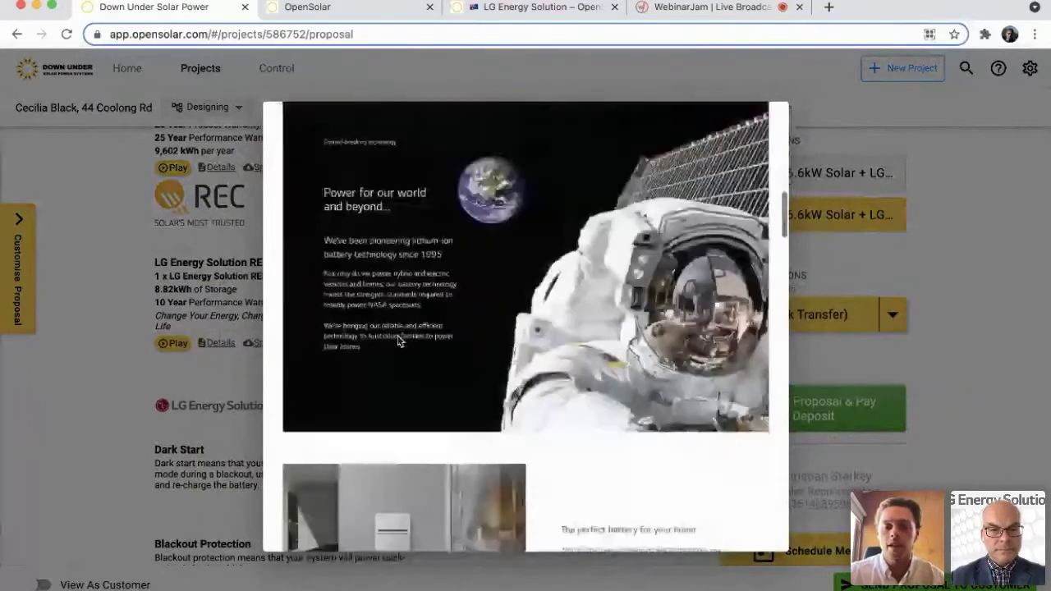
scroll(400, 342, down, 5)
click(96, 356)
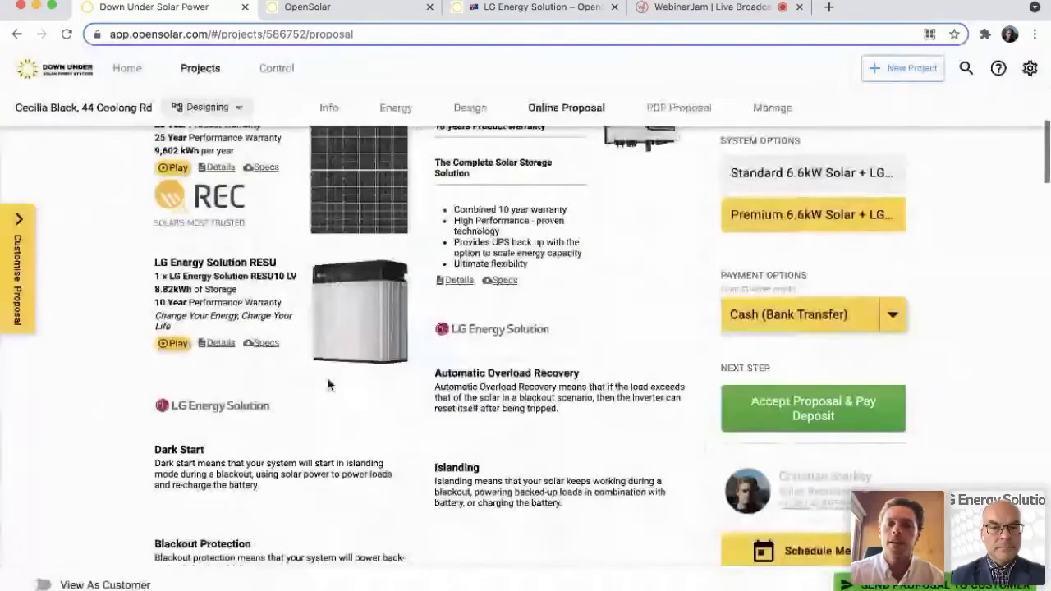
Bring the System Performance monthly generation chart into view and inspect August's bar.
scroll(514, 349, up, 1)
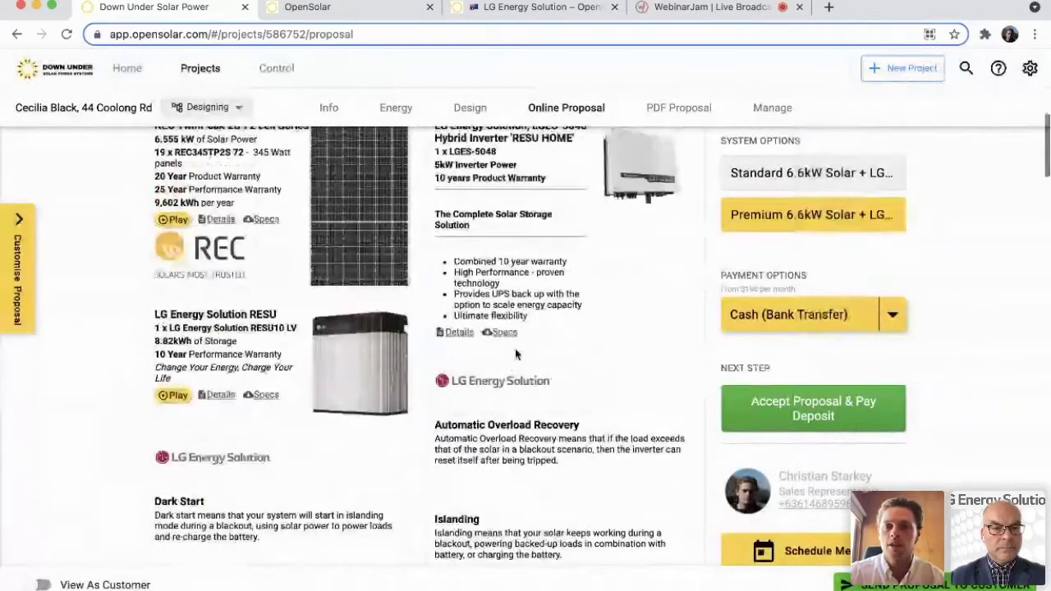
scroll(515, 350, up, 2)
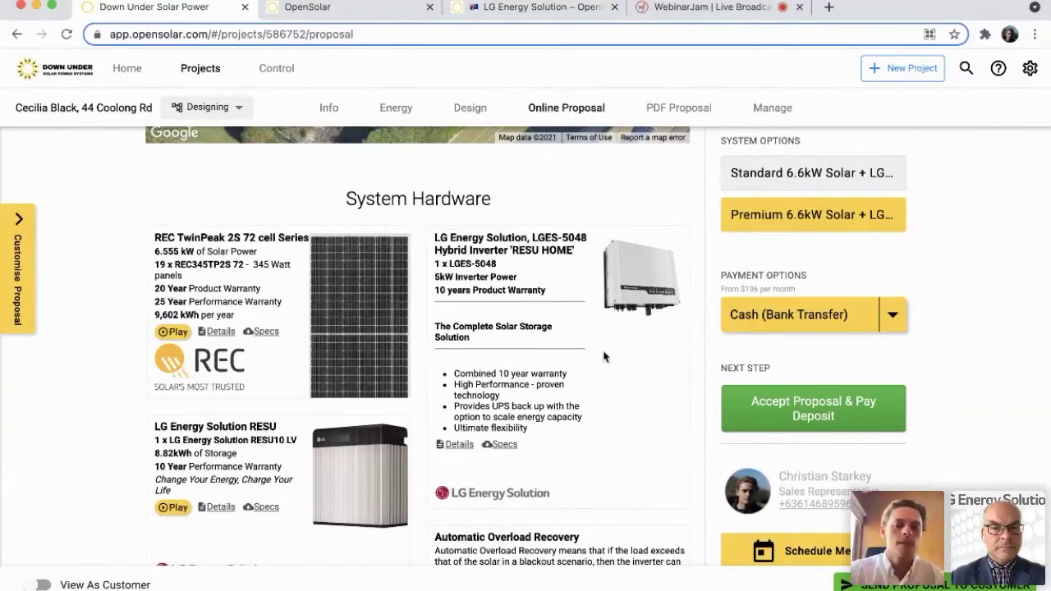
scroll(605, 357, down, 3)
scroll(604, 357, down, 8)
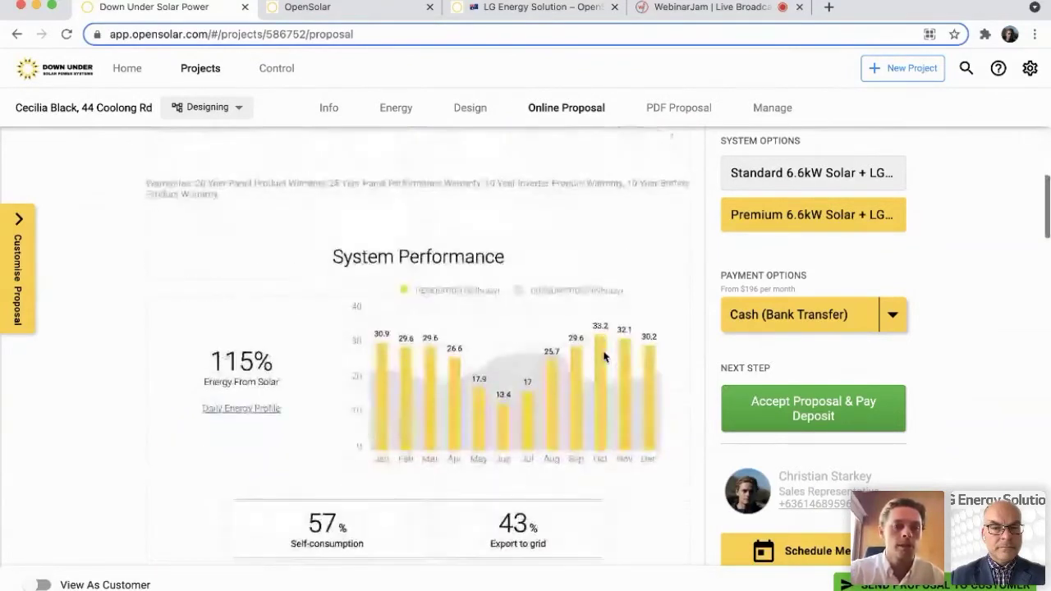
mouse_move(530, 342)
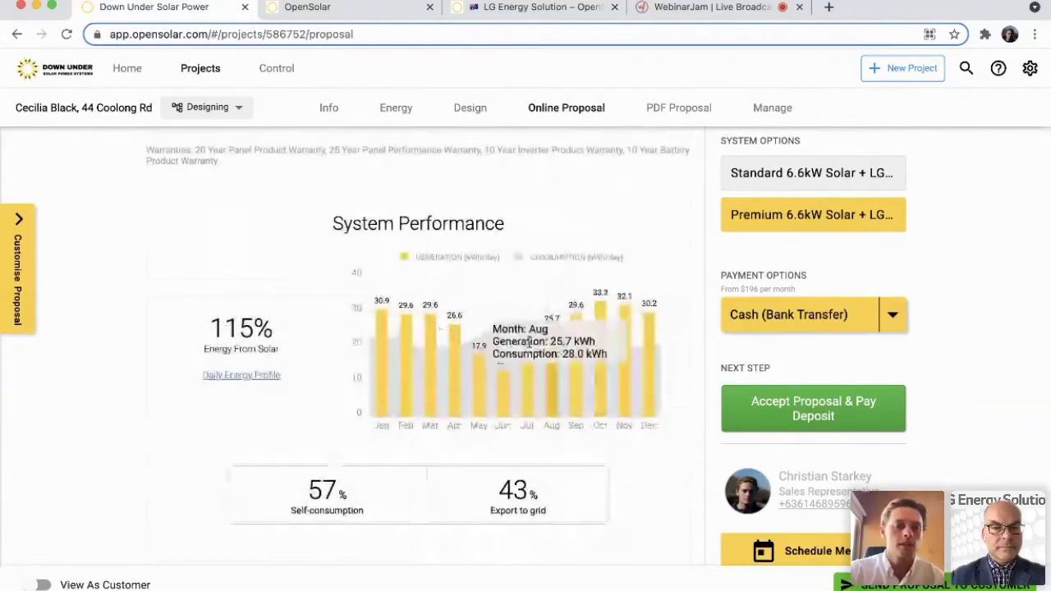
click(236, 376)
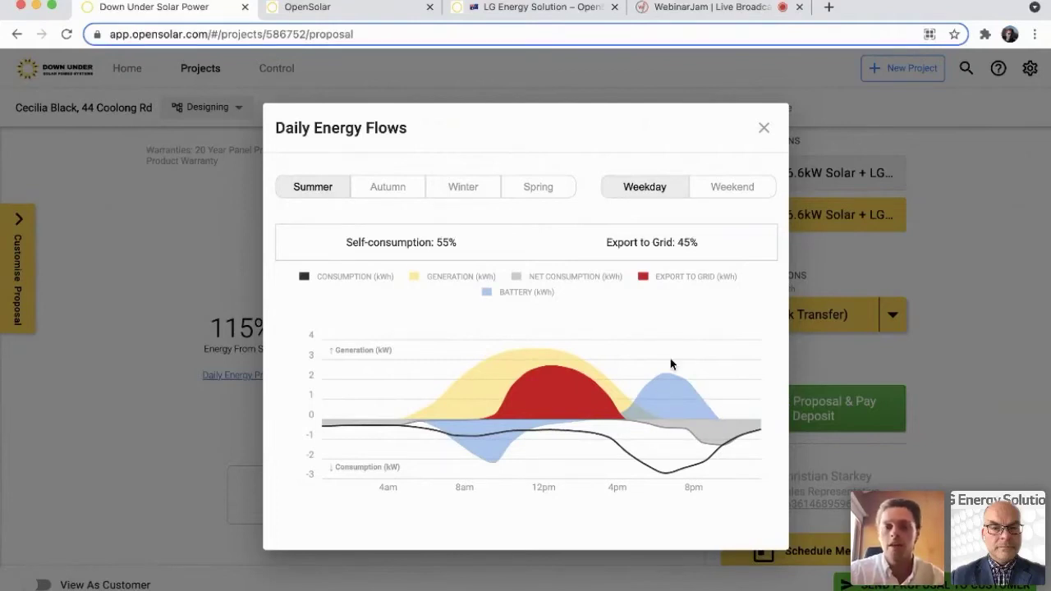
click(382, 192)
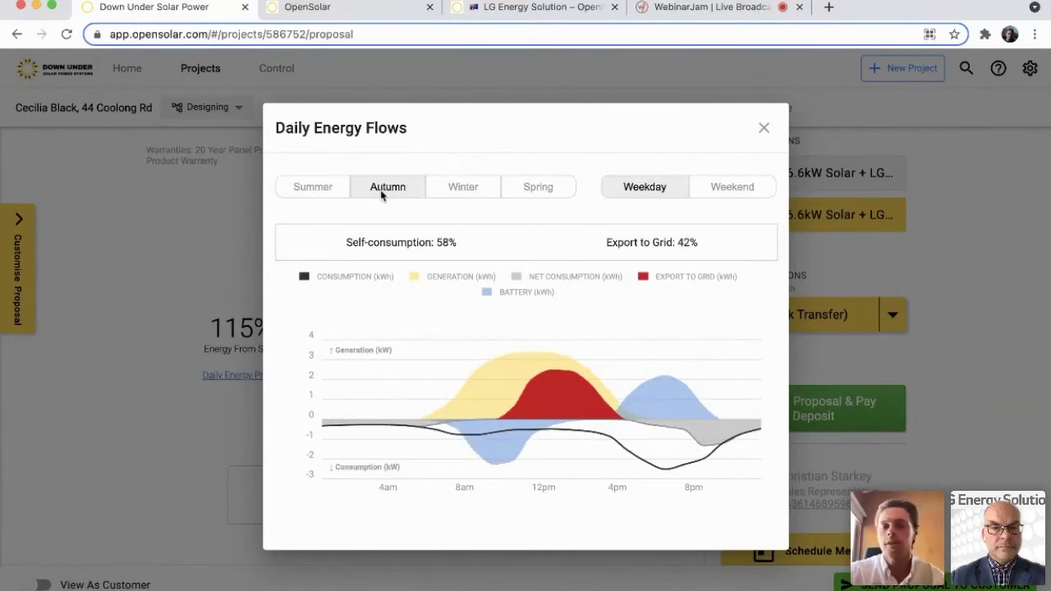
click(464, 196)
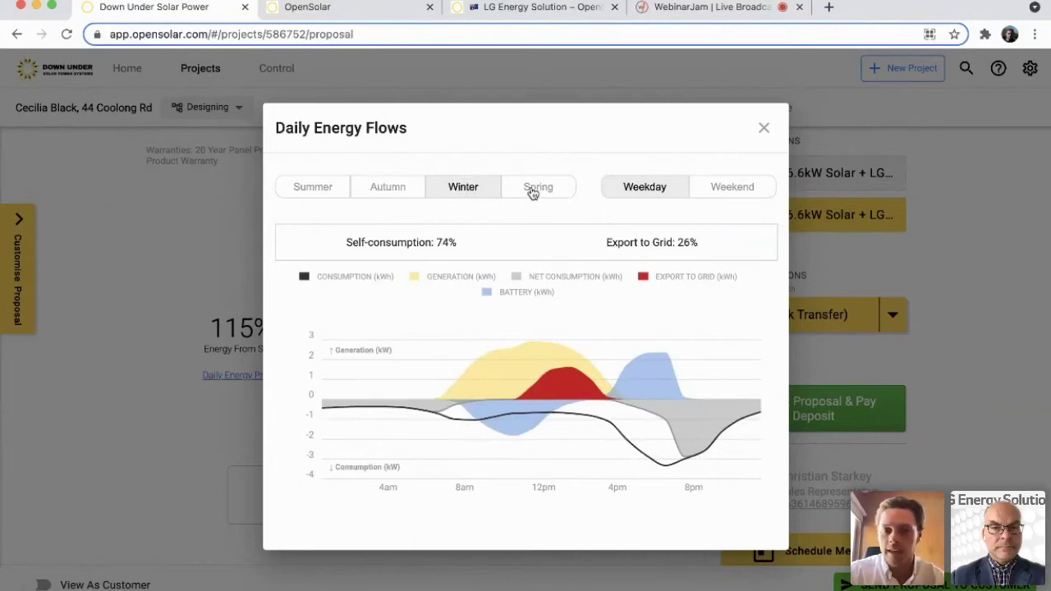
click(532, 191)
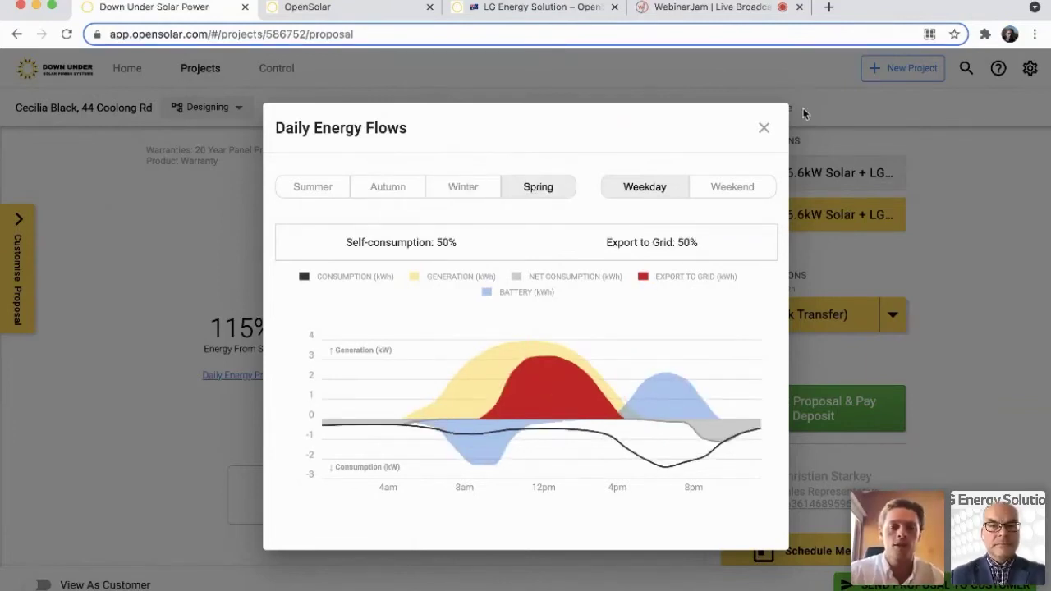
click(764, 129)
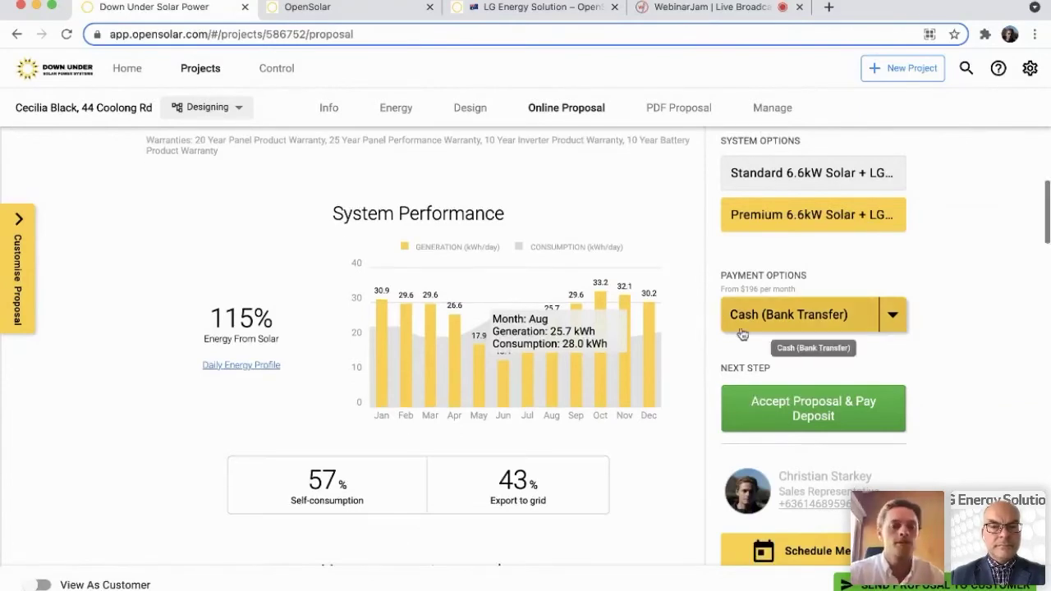
Switch the How your system works diagram through Partially Offset Usage, Night, then Generating Excess Solar.
scroll(743, 334, down, 5)
scroll(538, 457, down, 4)
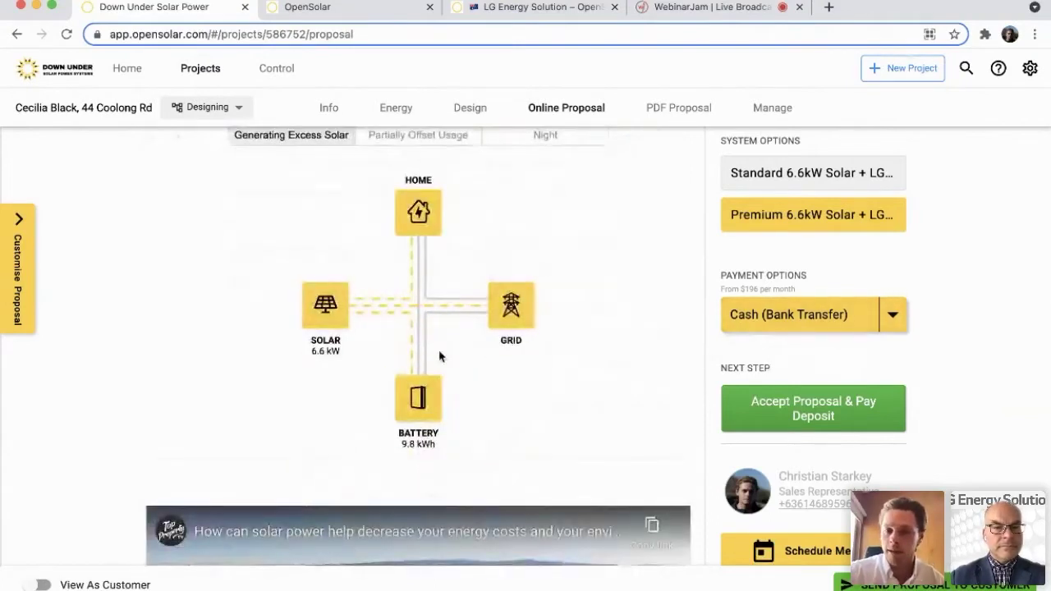
scroll(411, 207, up, 1)
click(407, 171)
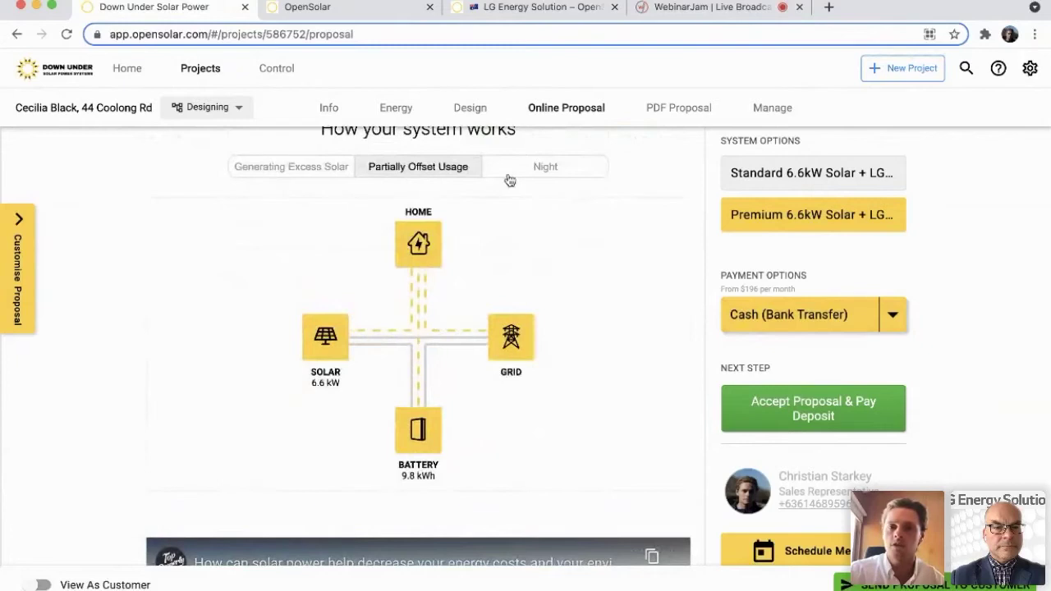
click(509, 169)
click(415, 177)
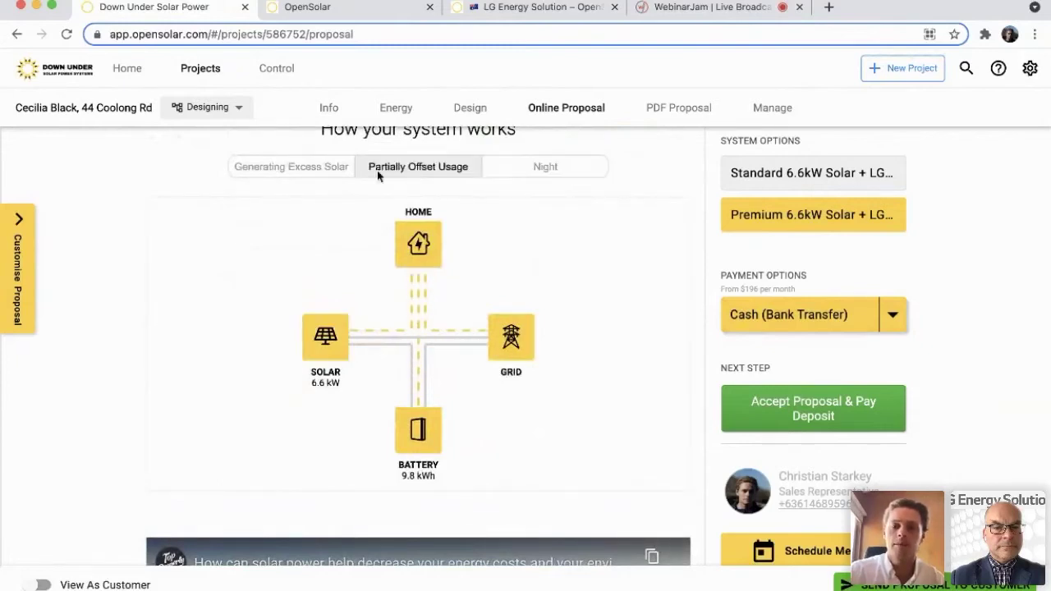
click(319, 176)
scroll(254, 336, down, 5)
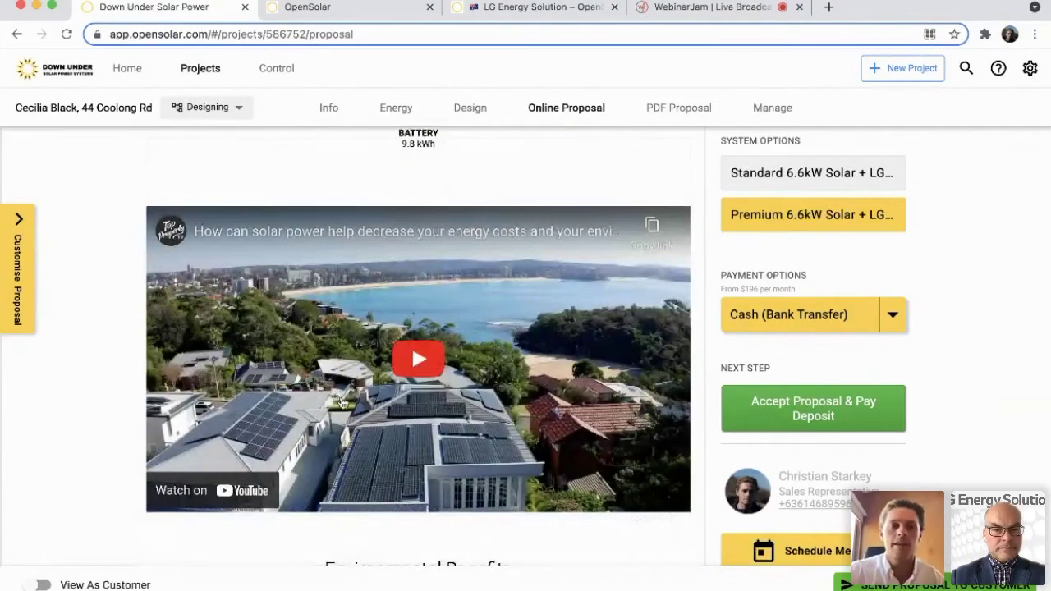
Briefly play the solar savings video, muting and then pausing it.
click(354, 375)
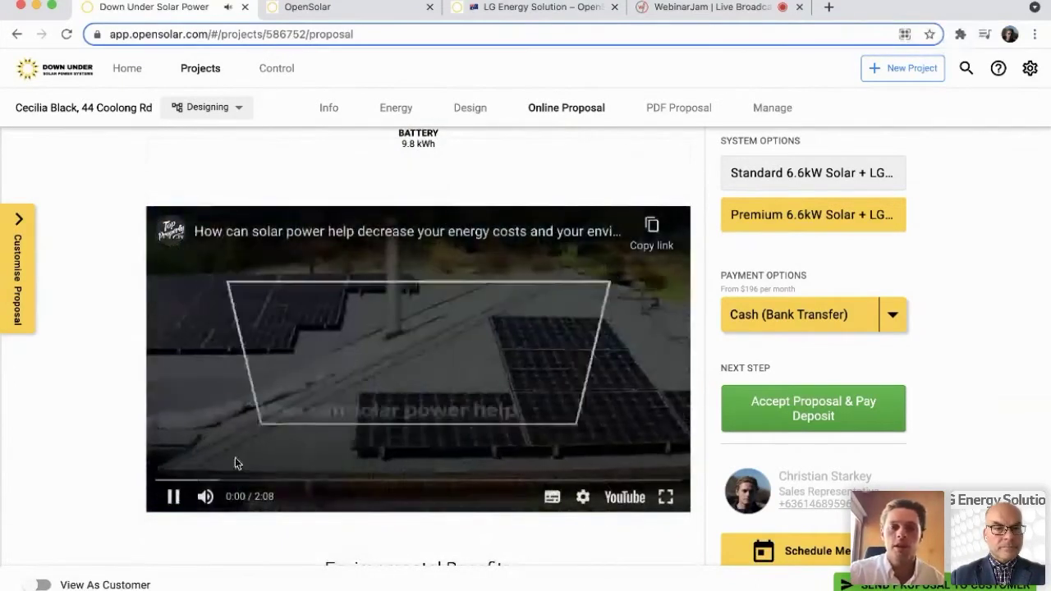
click(205, 498)
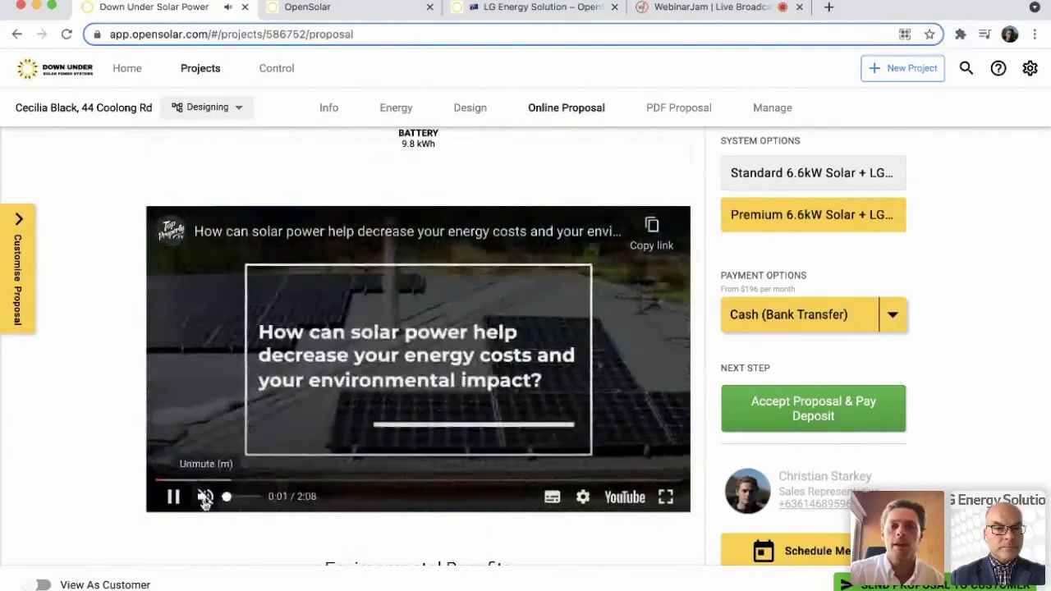
click(248, 321)
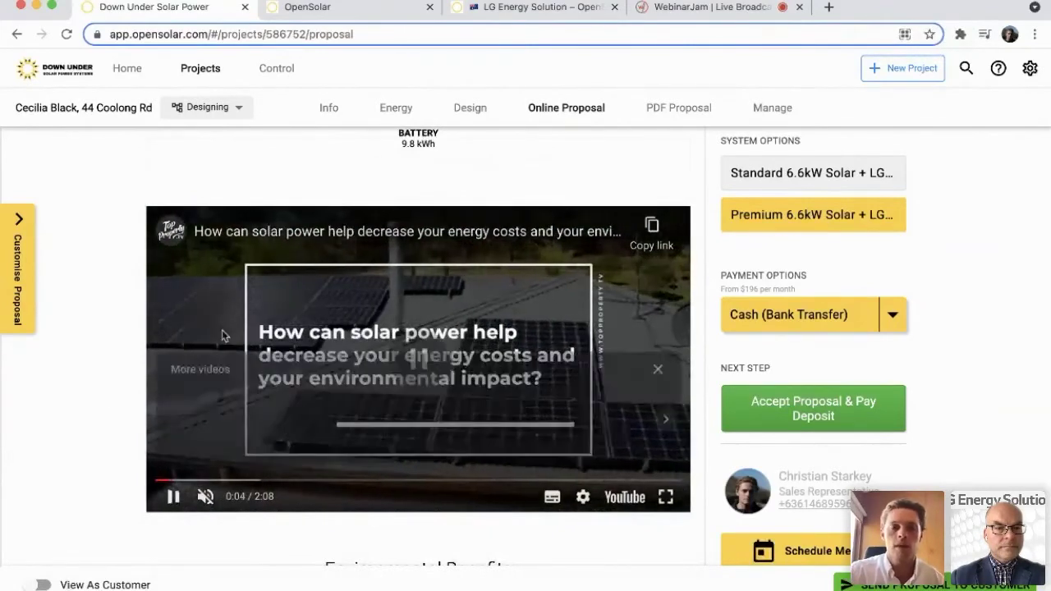
Compare Standard and Premium savings under Net Financial Impact, leaving Premium selected.
scroll(110, 389, down, 2)
scroll(110, 391, down, 5)
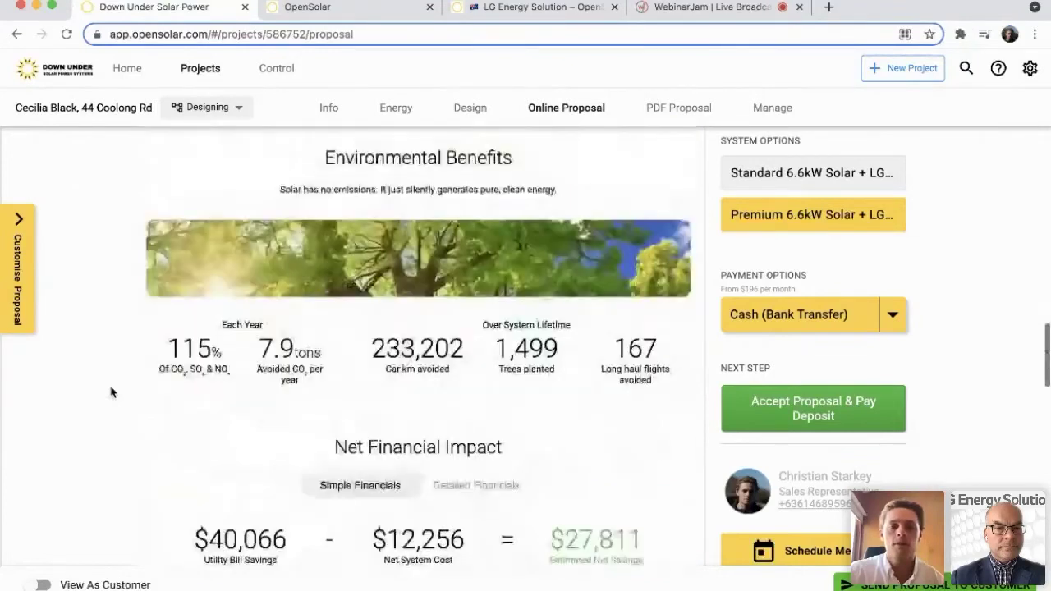
scroll(110, 392, down, 3)
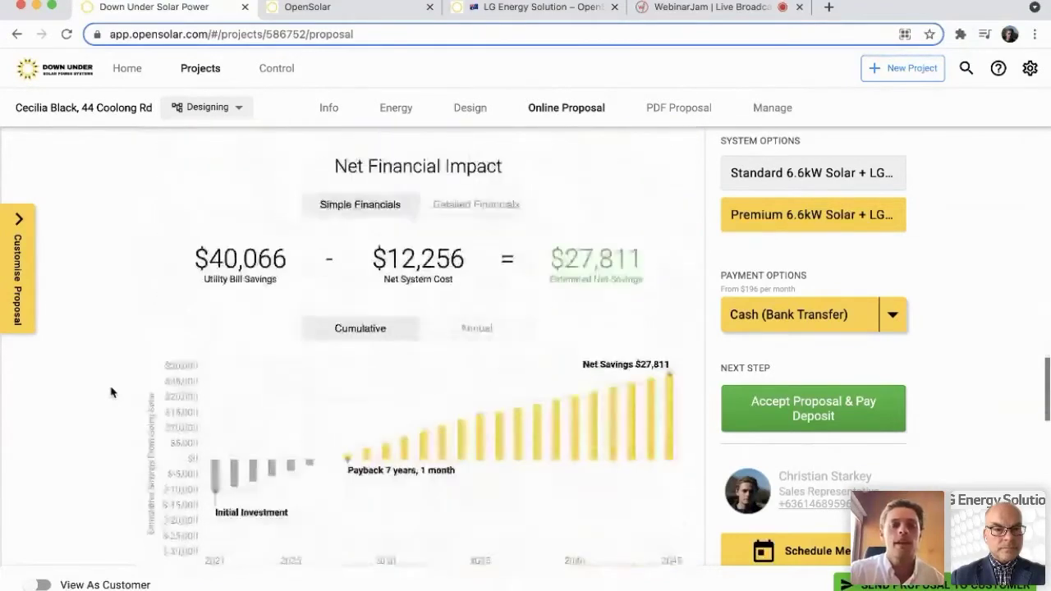
click(797, 183)
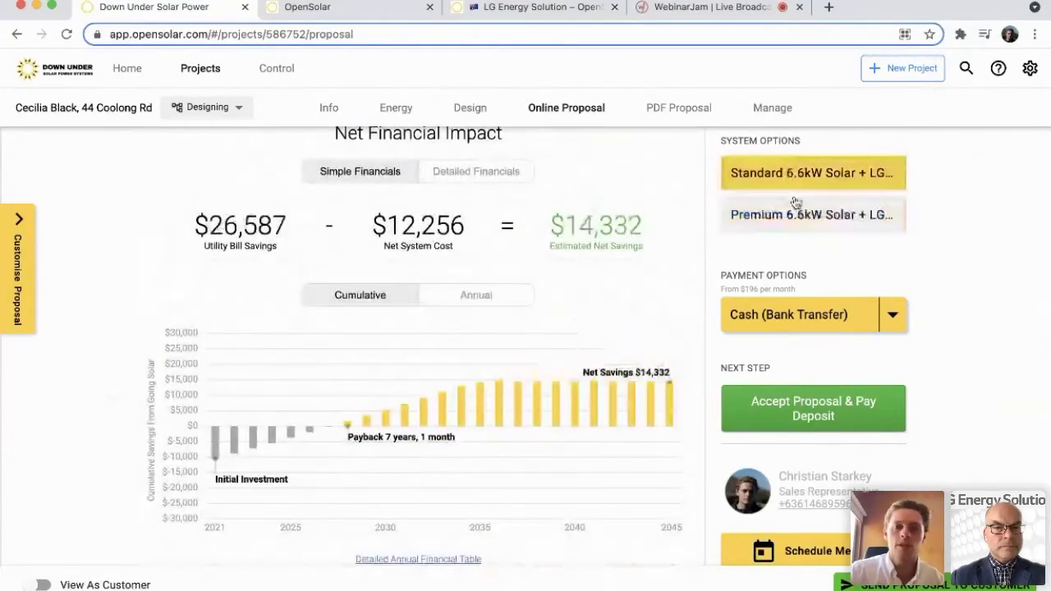
click(794, 215)
scroll(714, 337, down, 5)
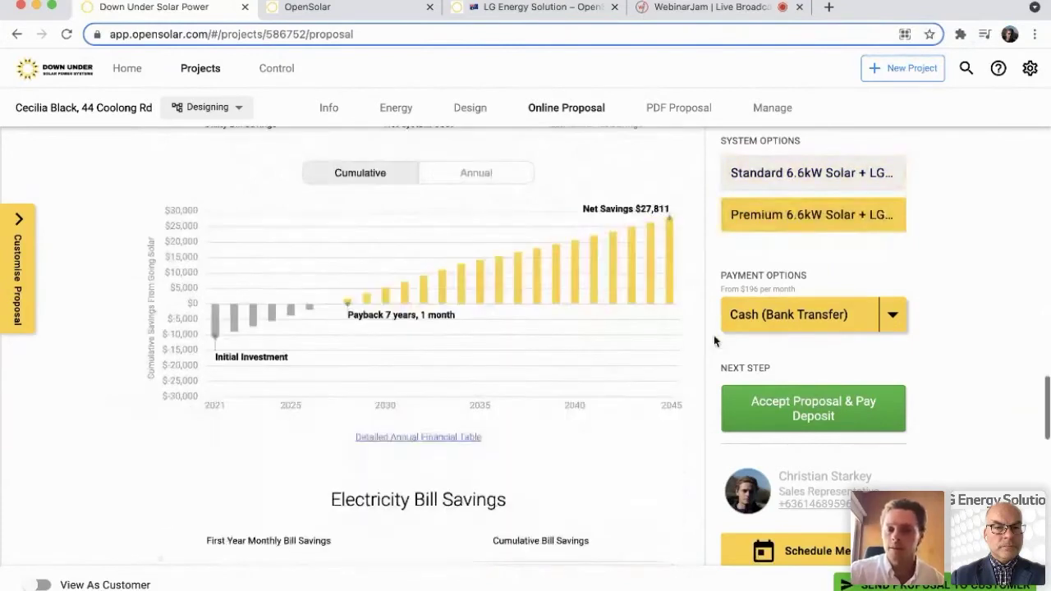
Choose Plenti 7 Year Loan as the payment option and review its $196 monthly quotation.
click(804, 316)
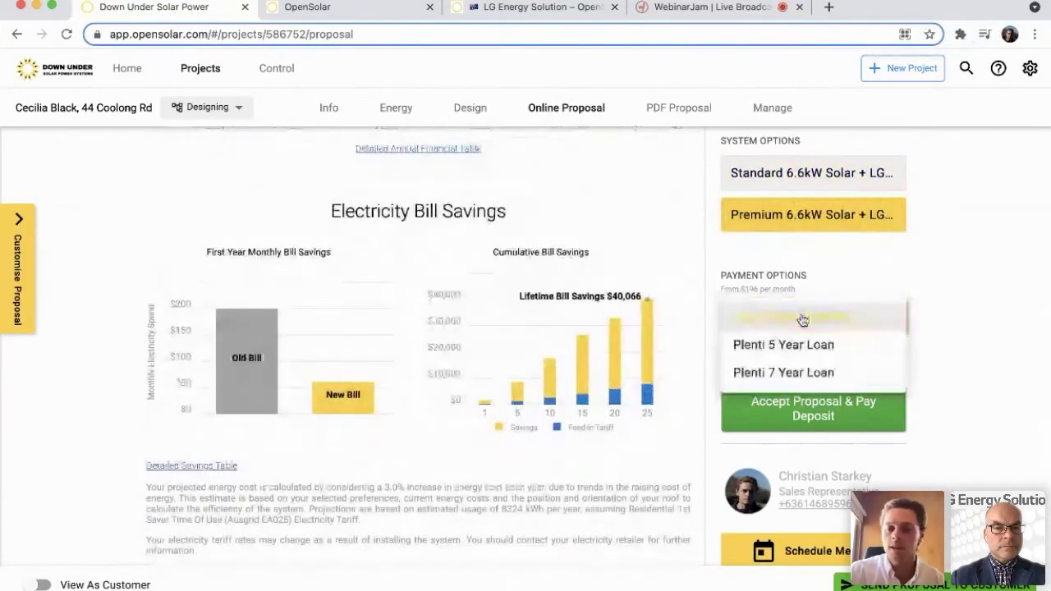
click(788, 373)
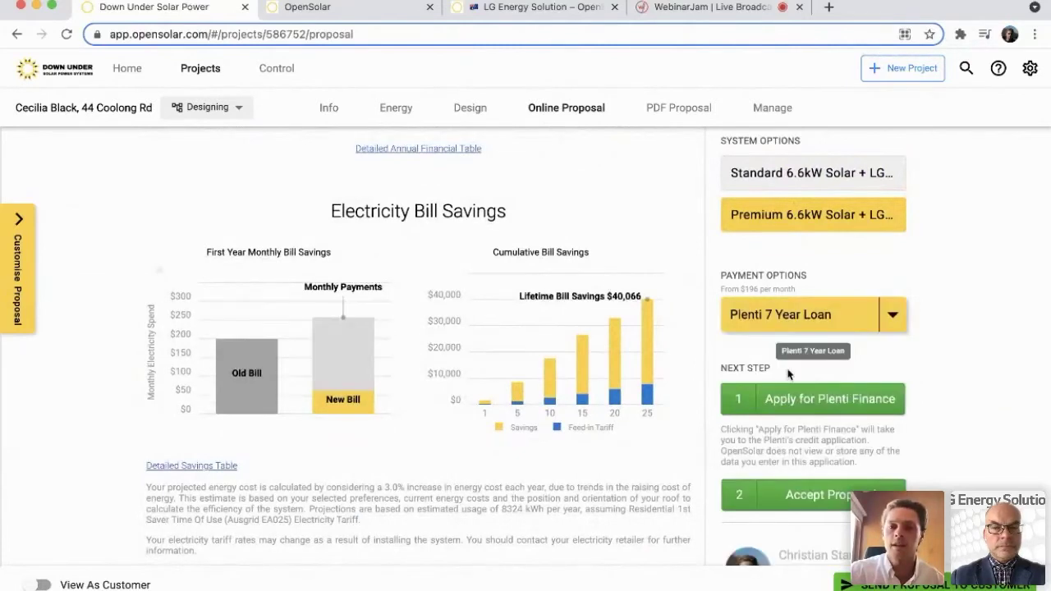
mouse_move(317, 353)
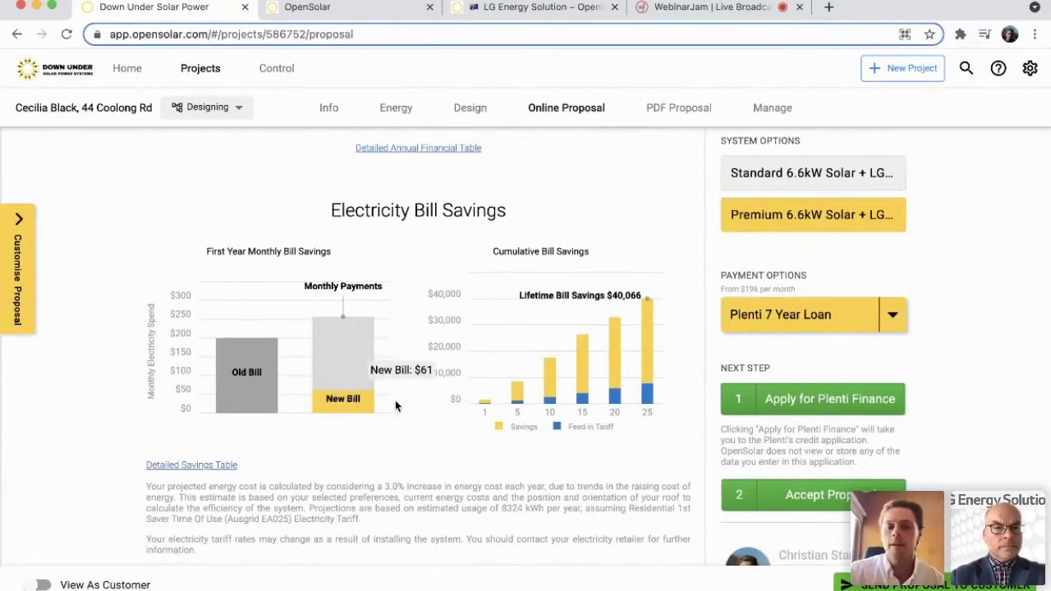
scroll(395, 403, down, 1)
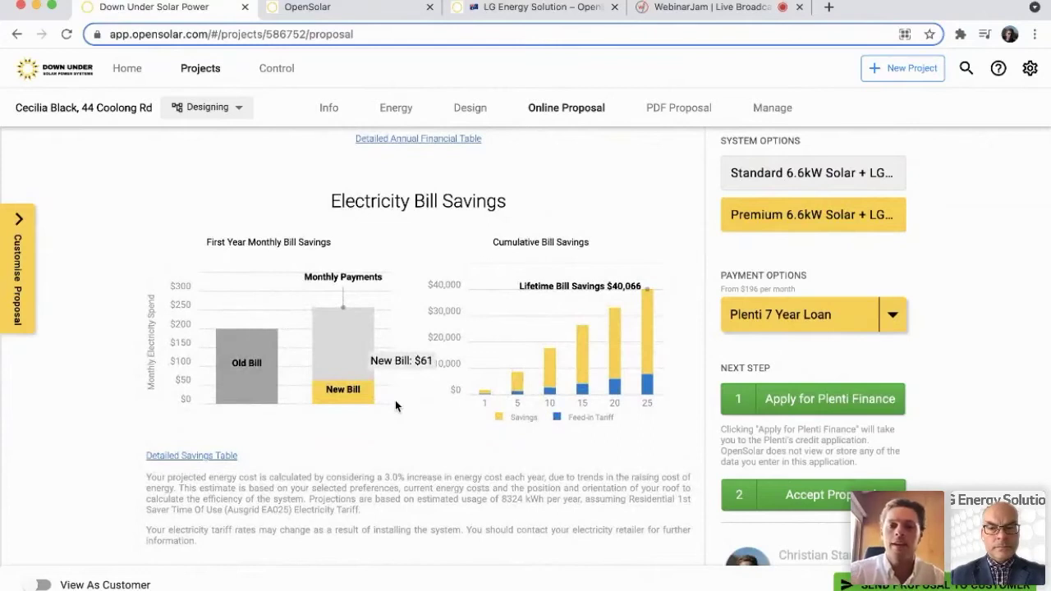
scroll(394, 406, down, 5)
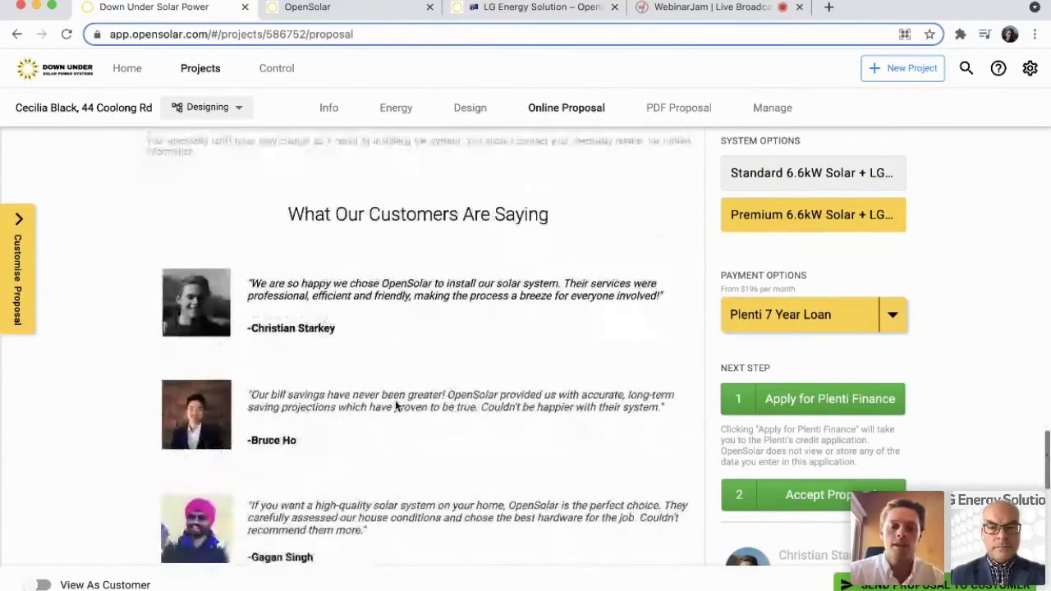
scroll(395, 405, down, 1)
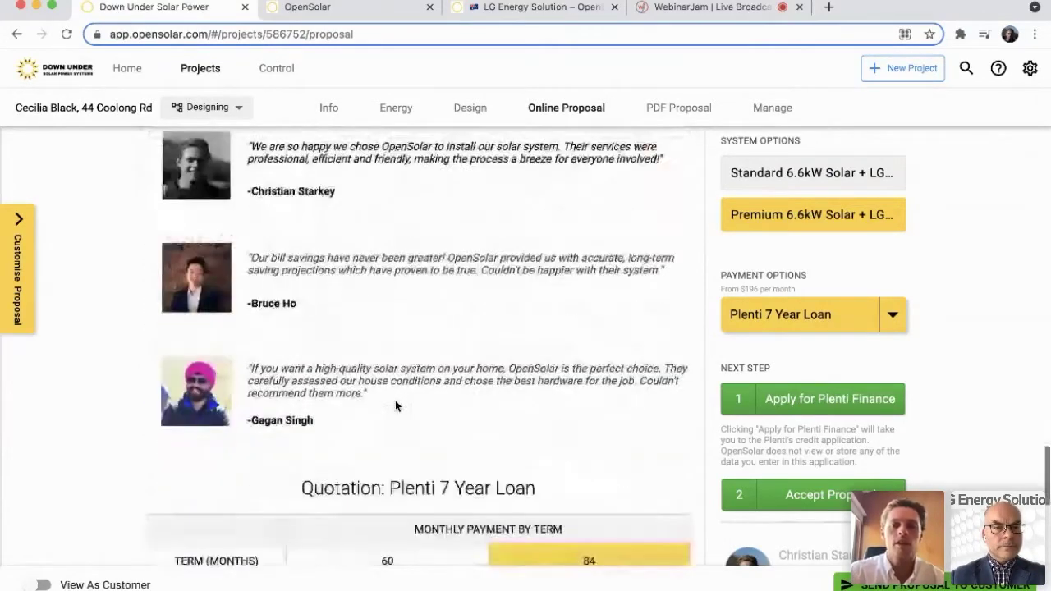
scroll(395, 405, down, 4)
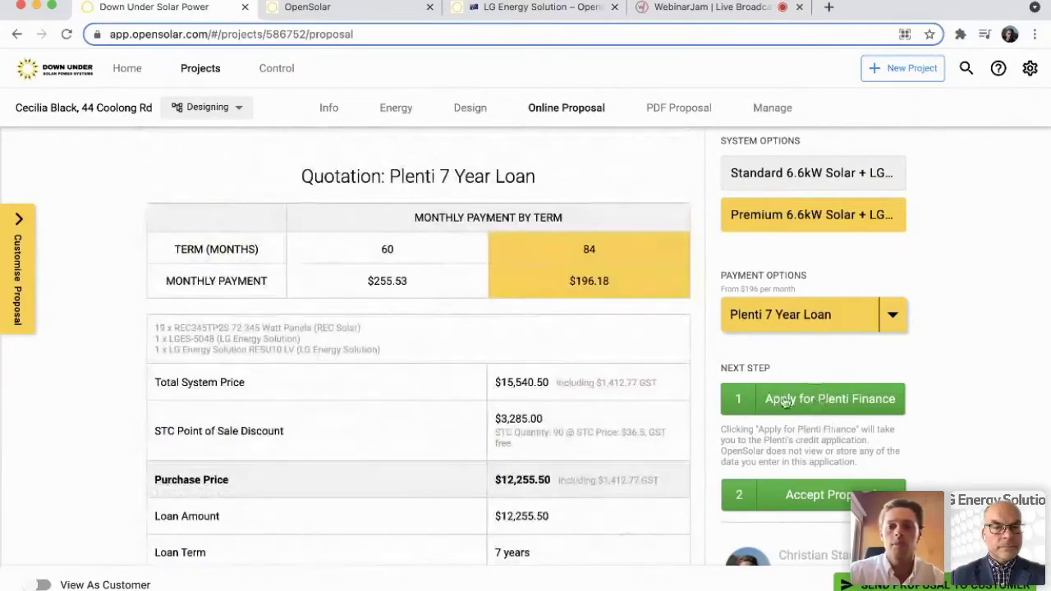
Start the Plenti finance application, review its $12,256 prefilled loan amount, then close it.
click(854, 405)
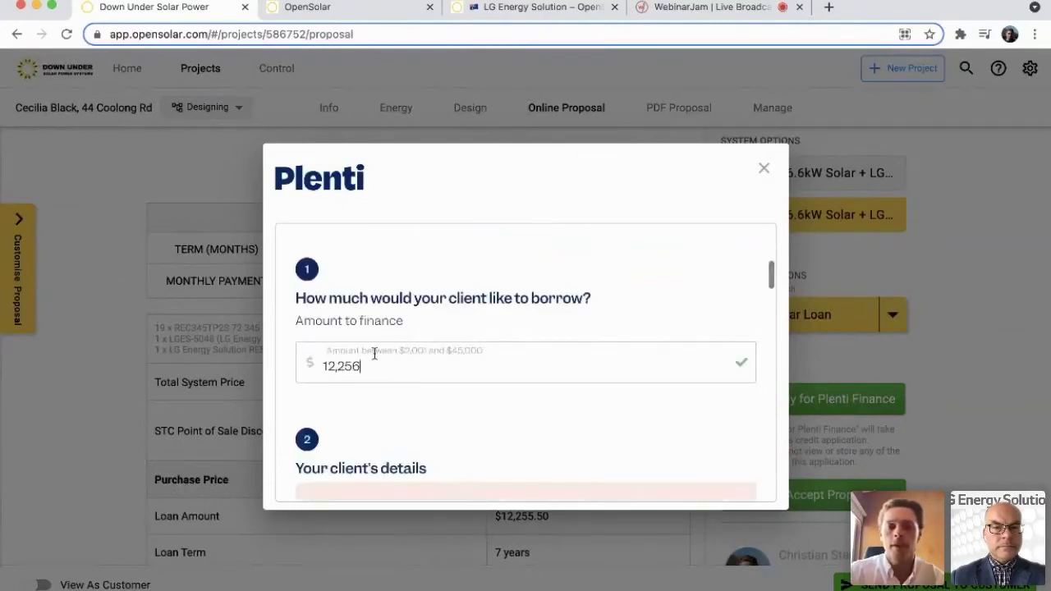
scroll(343, 389, down, 5)
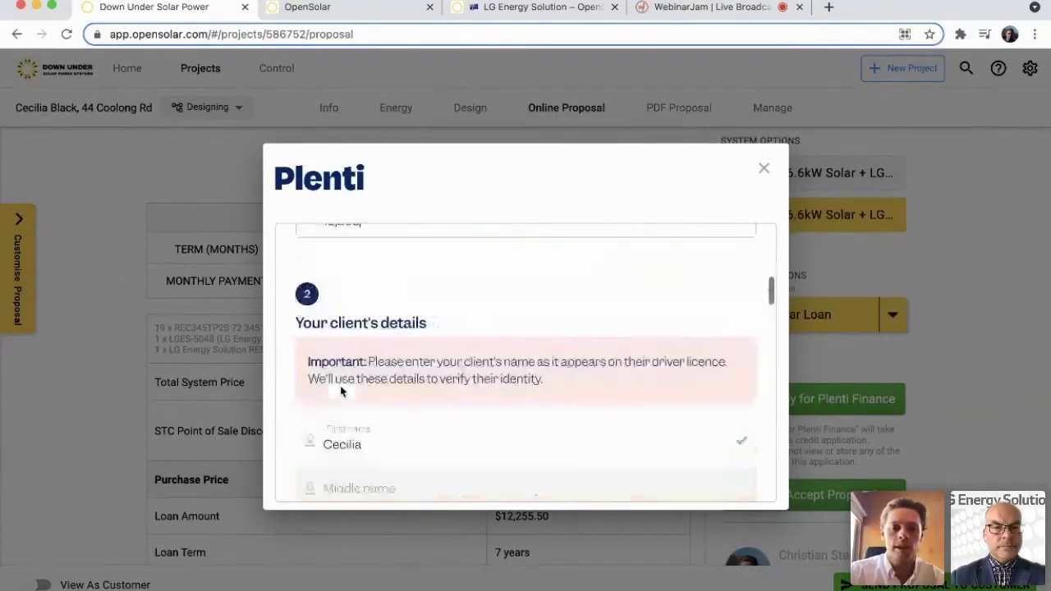
scroll(361, 481, down, 1)
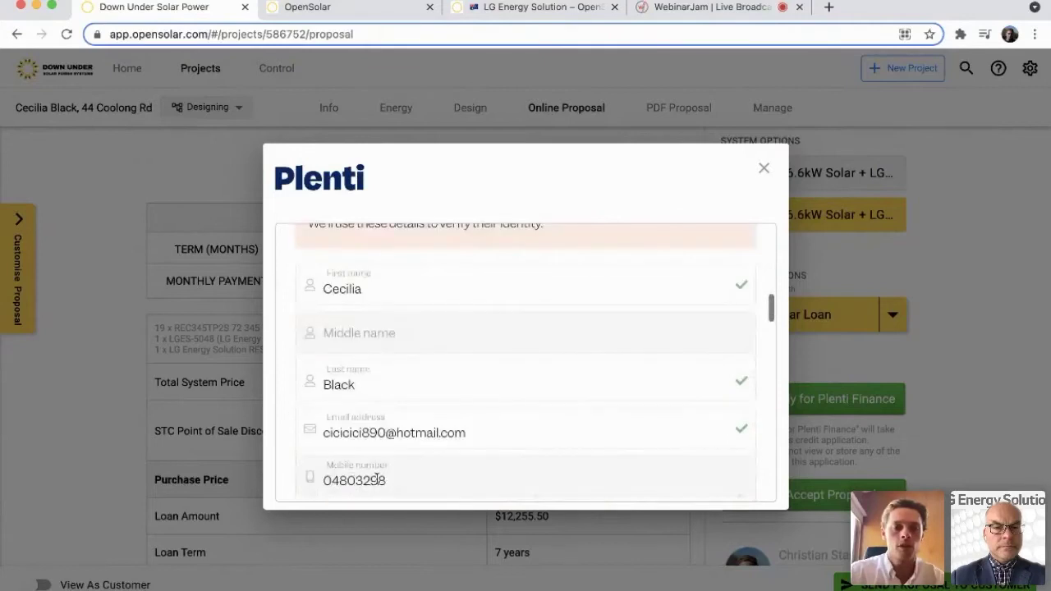
scroll(467, 382, up, 8)
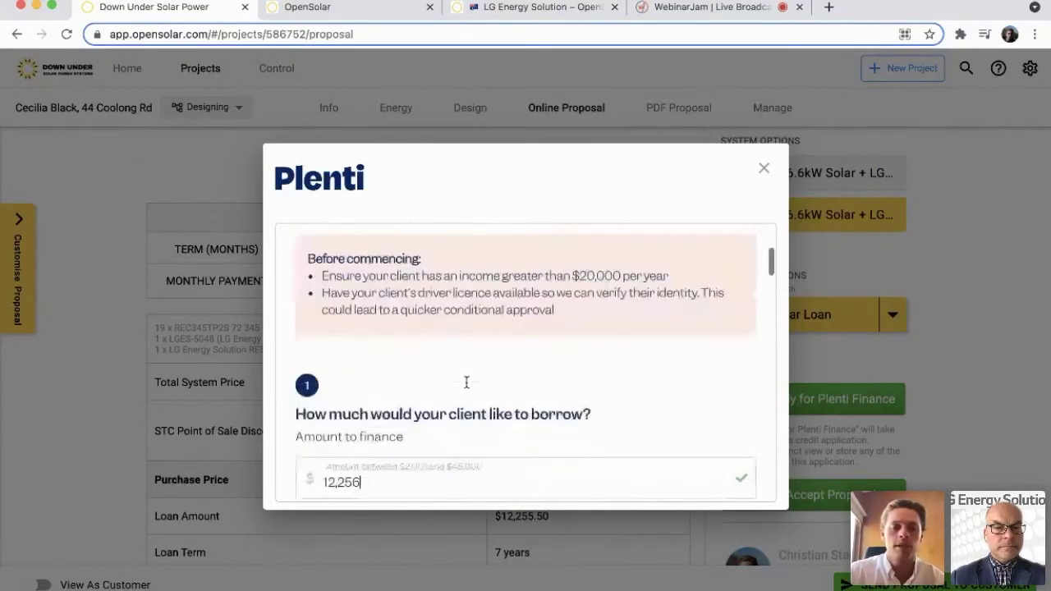
click(763, 169)
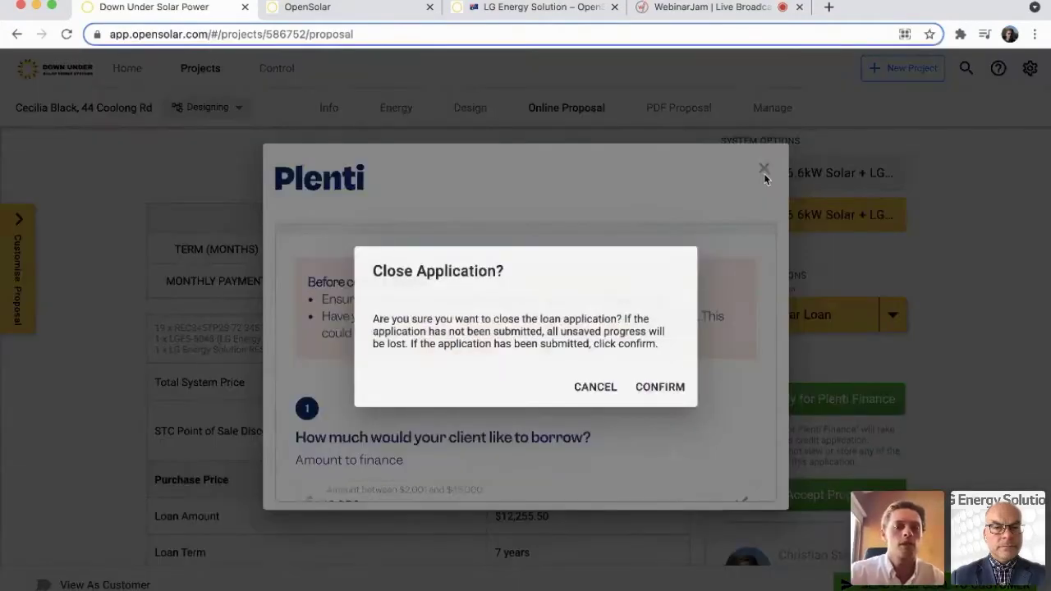
Confirm closing the application and return to the proposal summary with $196 monthly payments.
click(660, 387)
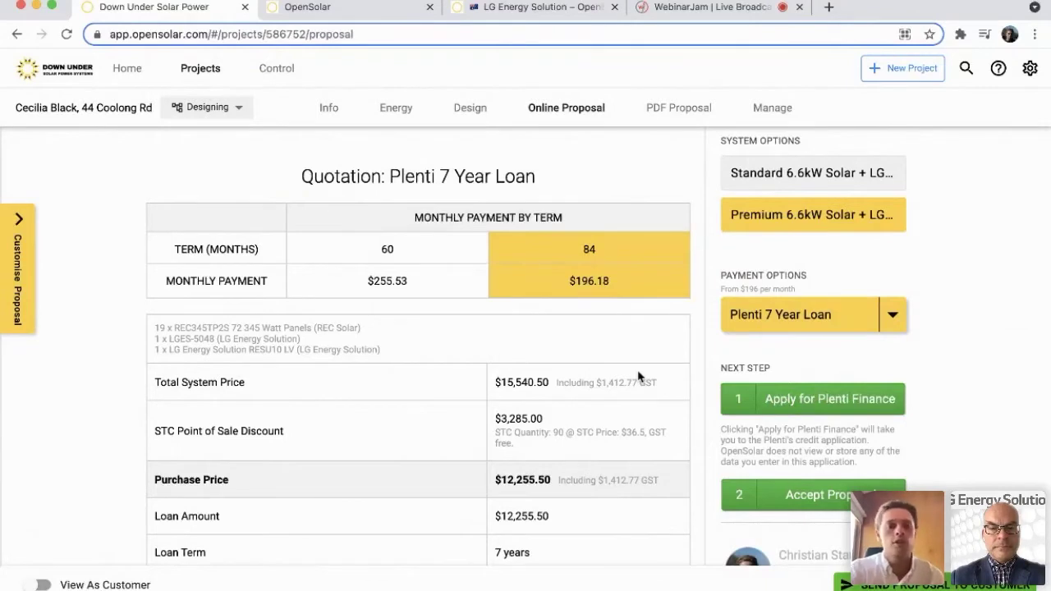
scroll(551, 332, down, 1)
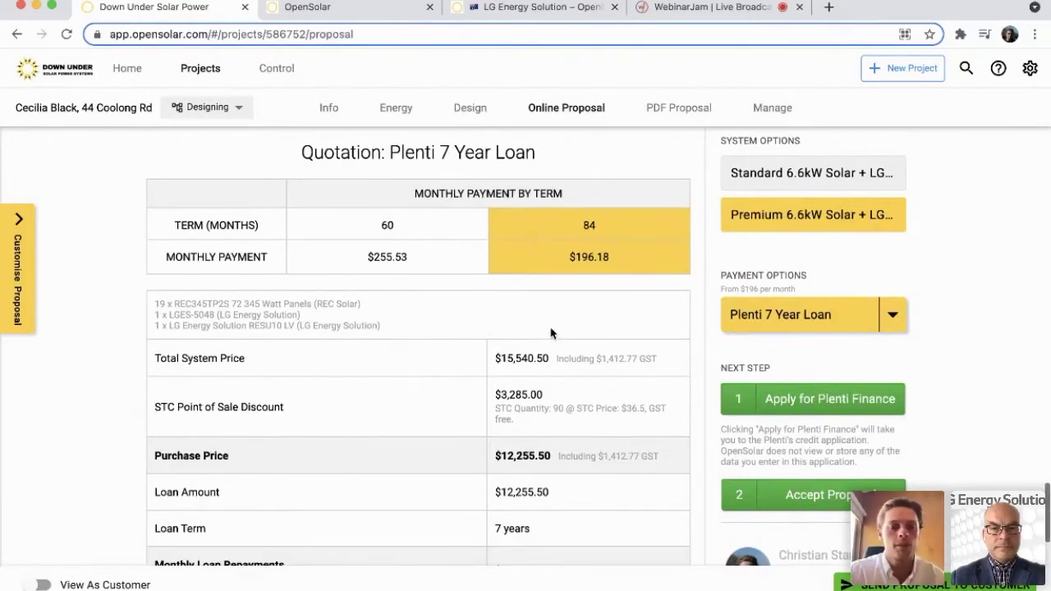
scroll(551, 332, up, 10)
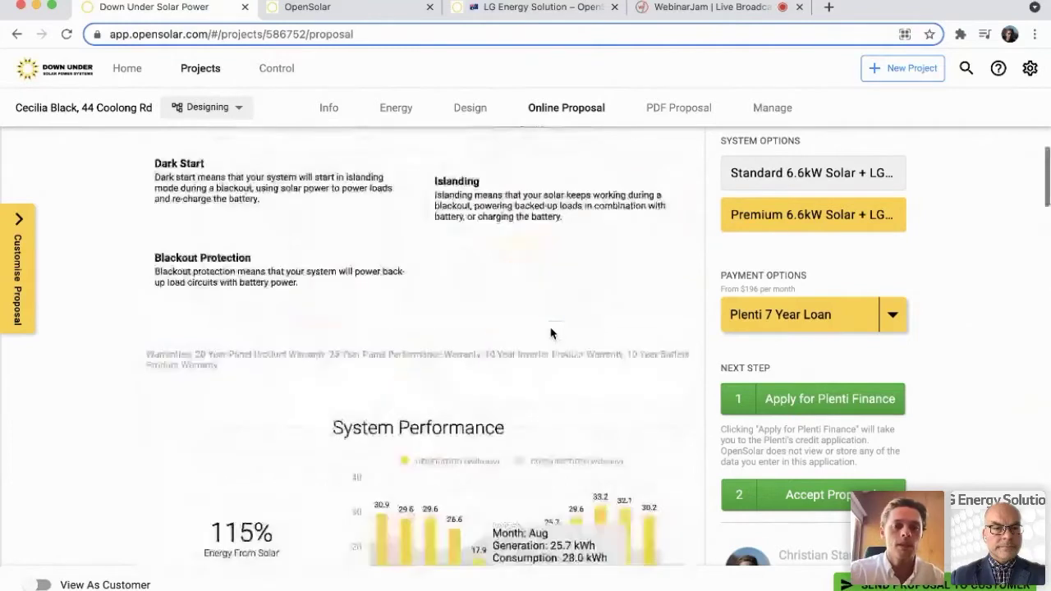
scroll(551, 333, up, 10)
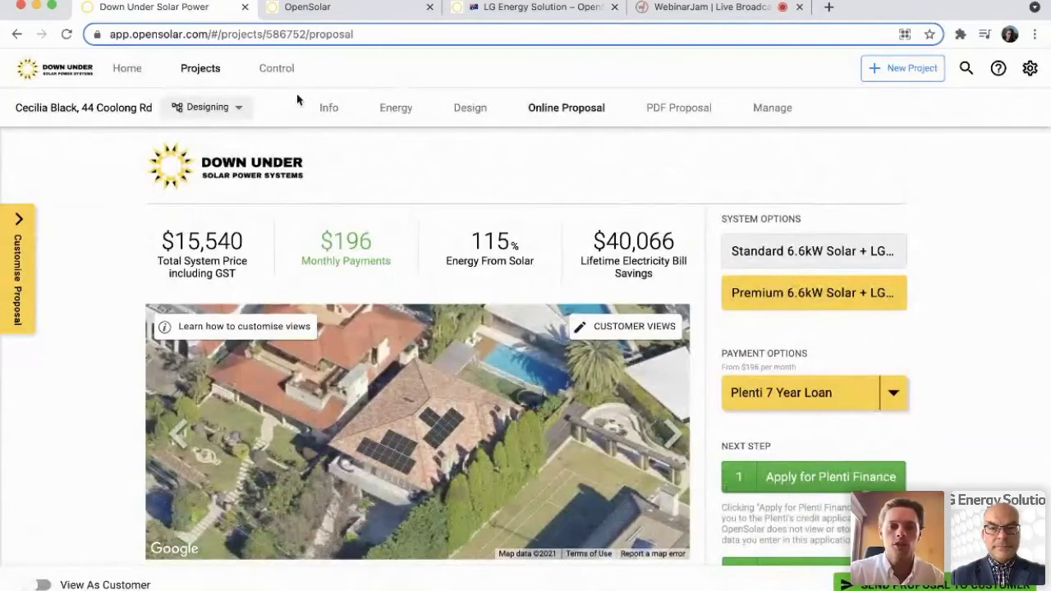
Go to Control and open the active Other Components list under Design & Hardware.
click(277, 71)
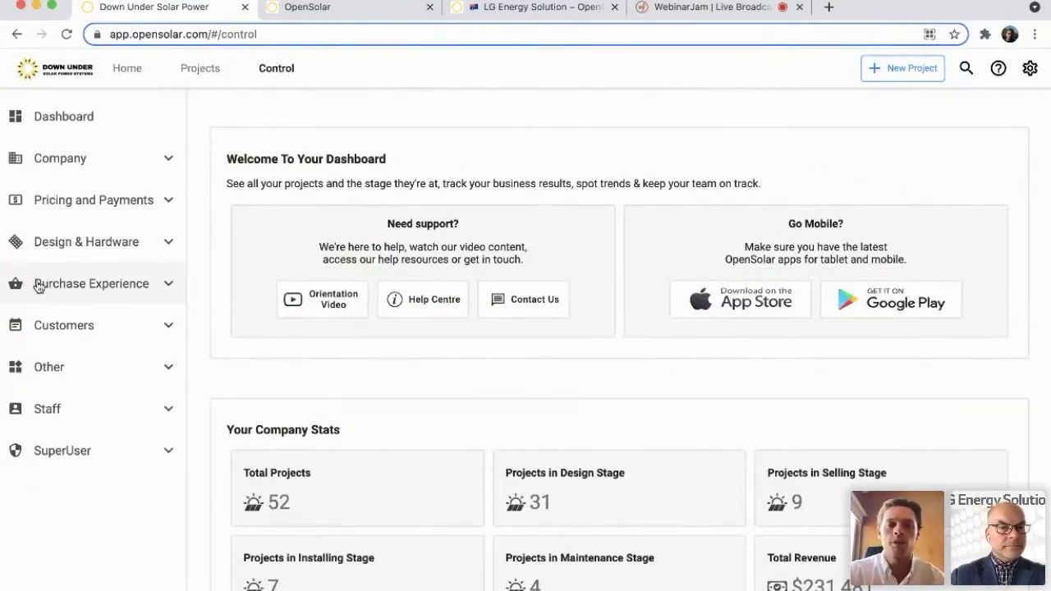
click(109, 242)
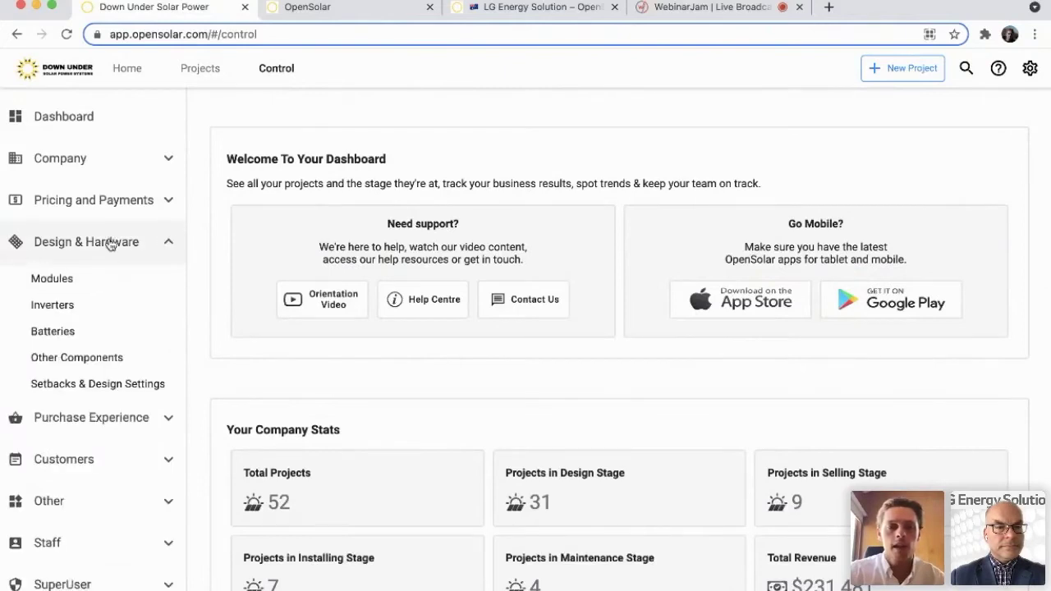
click(49, 358)
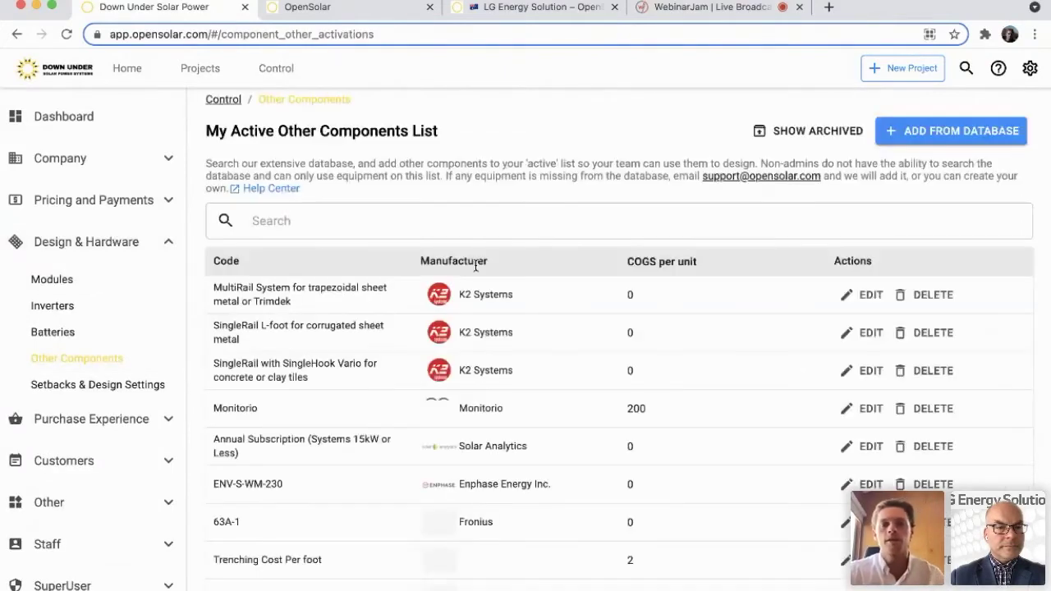
Search the component database for LG and 5048 items without adding any, then clear the search.
click(888, 134)
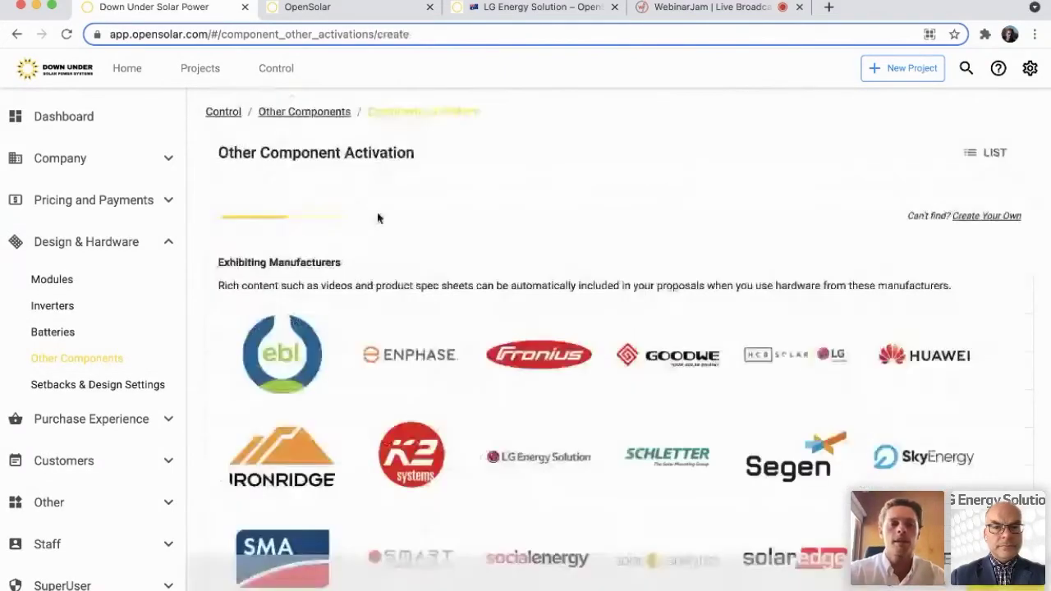
click(285, 223)
text(LG)
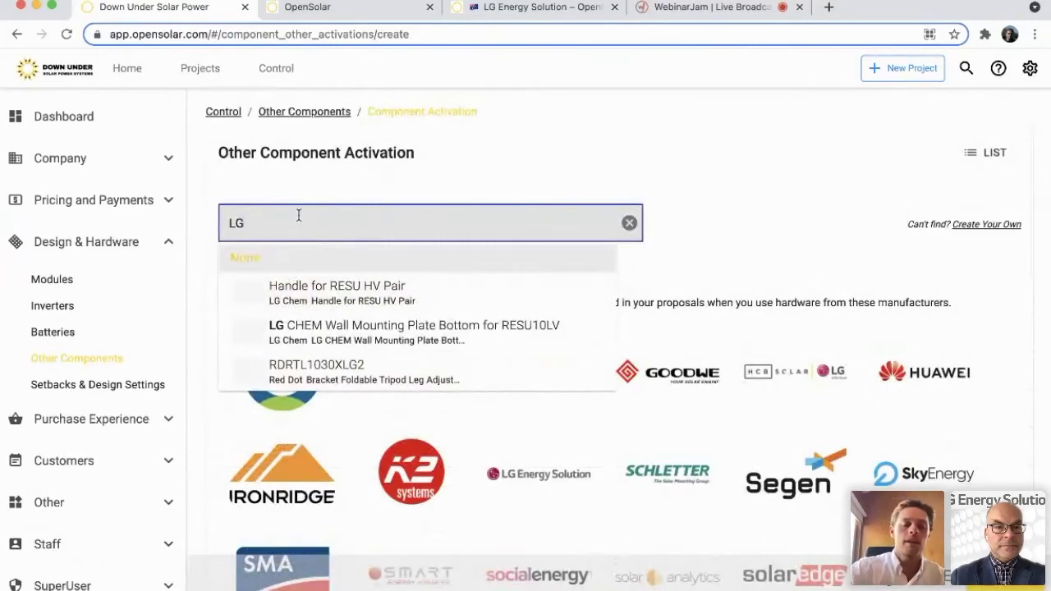
text(ES)
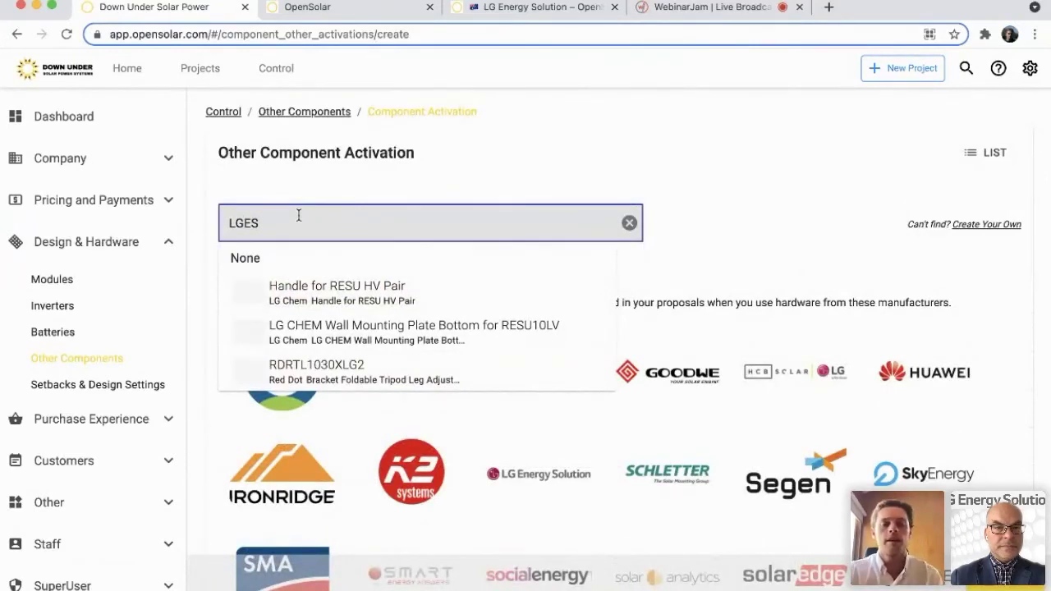
key(BackSpace)
key(BackSpace)
key(BackSpace)
key(BackSpace)
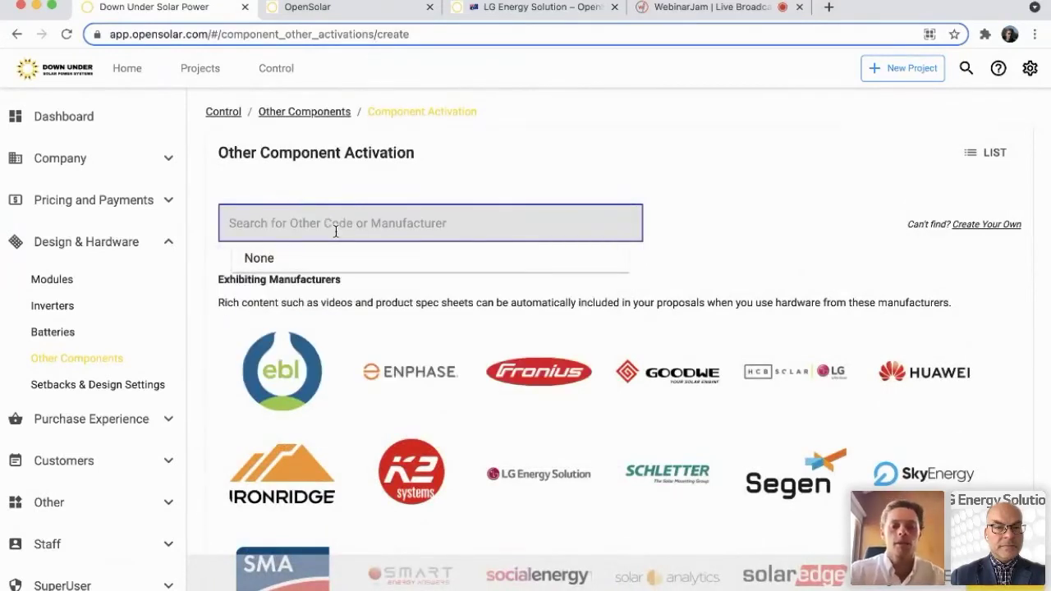
text(5048)
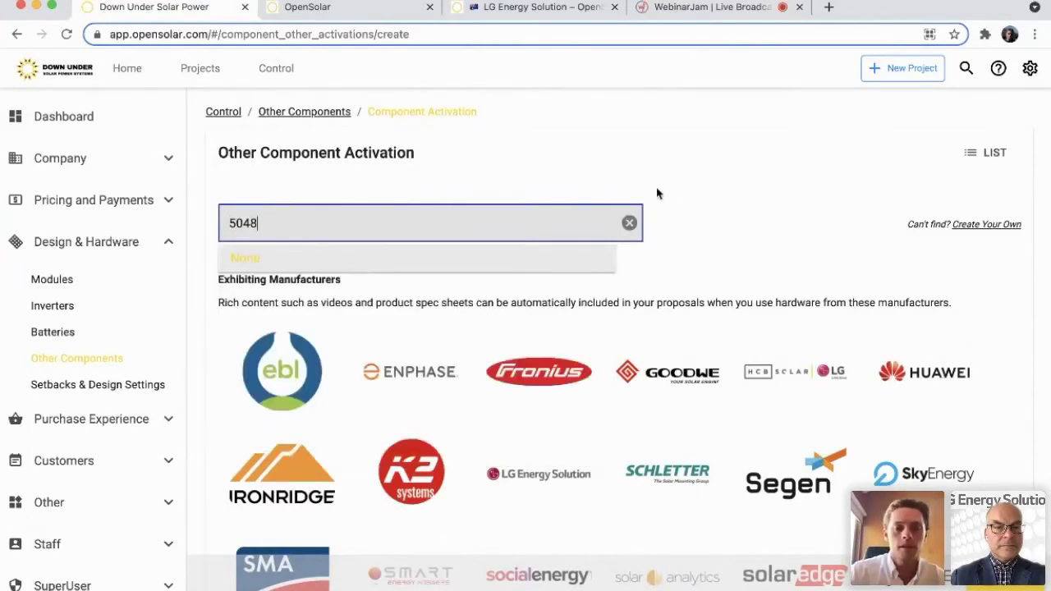
click(629, 223)
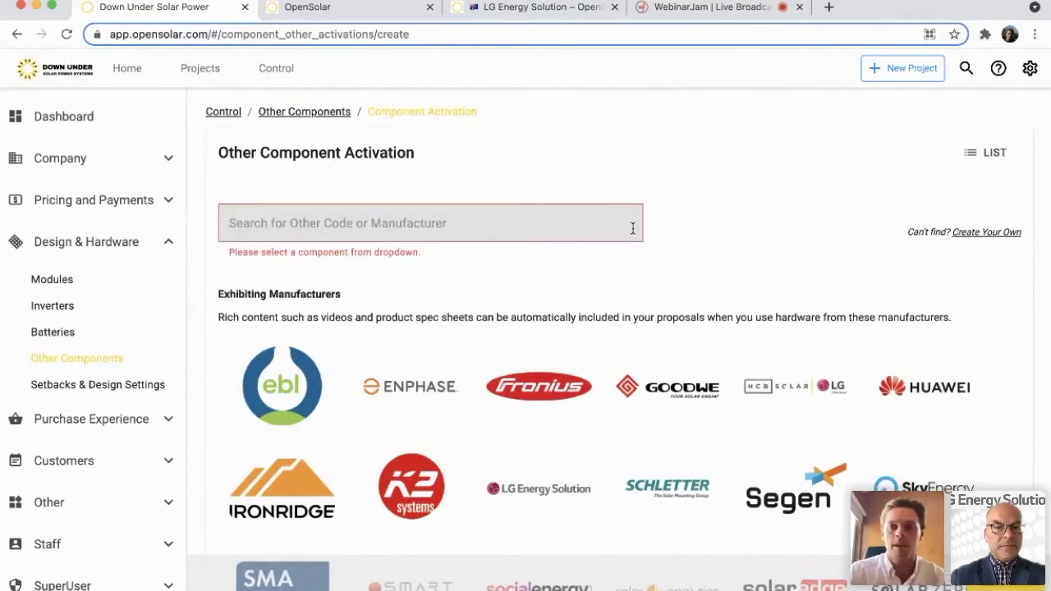
Return to the My Active Other Components list, then move on to the batteries list.
click(993, 155)
scroll(504, 317, down, 3)
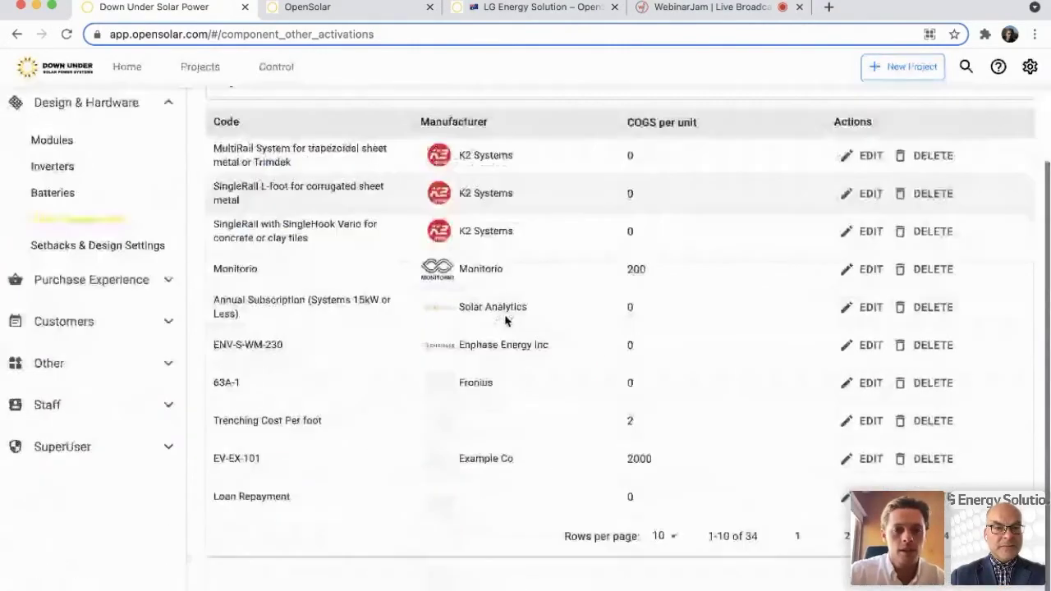
scroll(506, 320, up, 3)
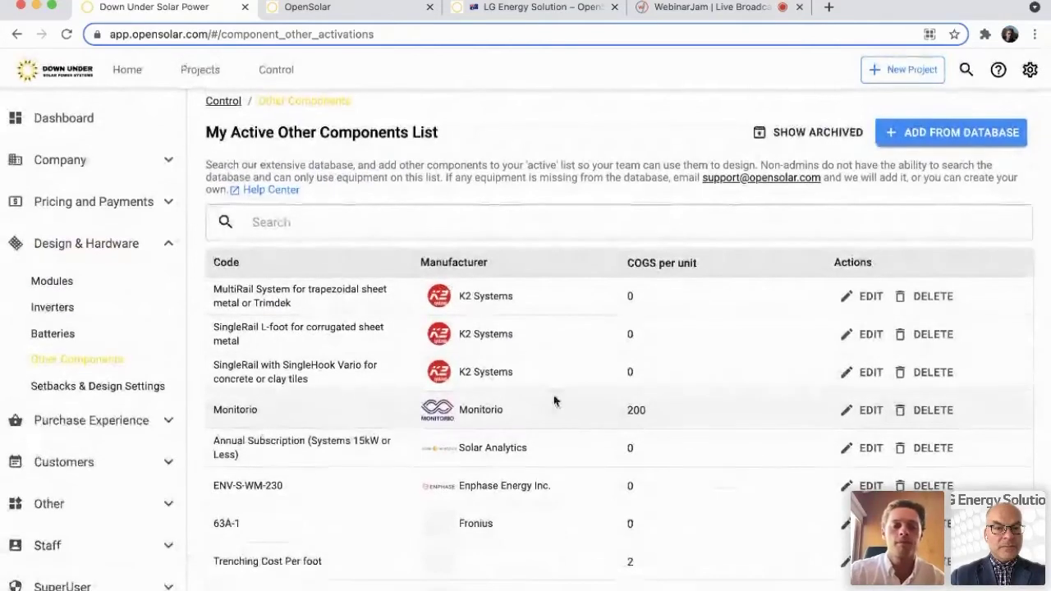
click(53, 332)
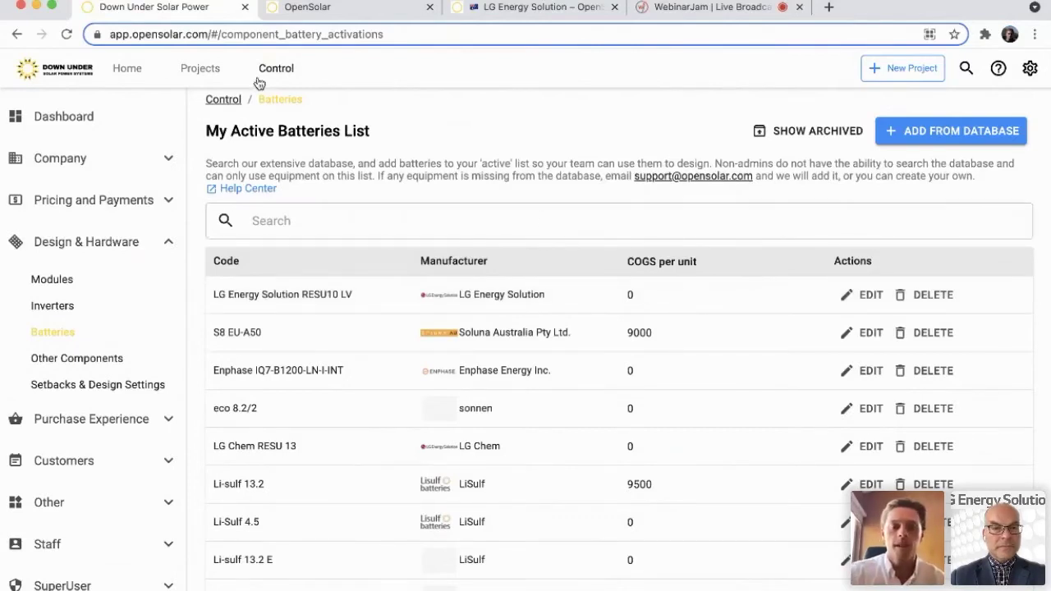
click(132, 71)
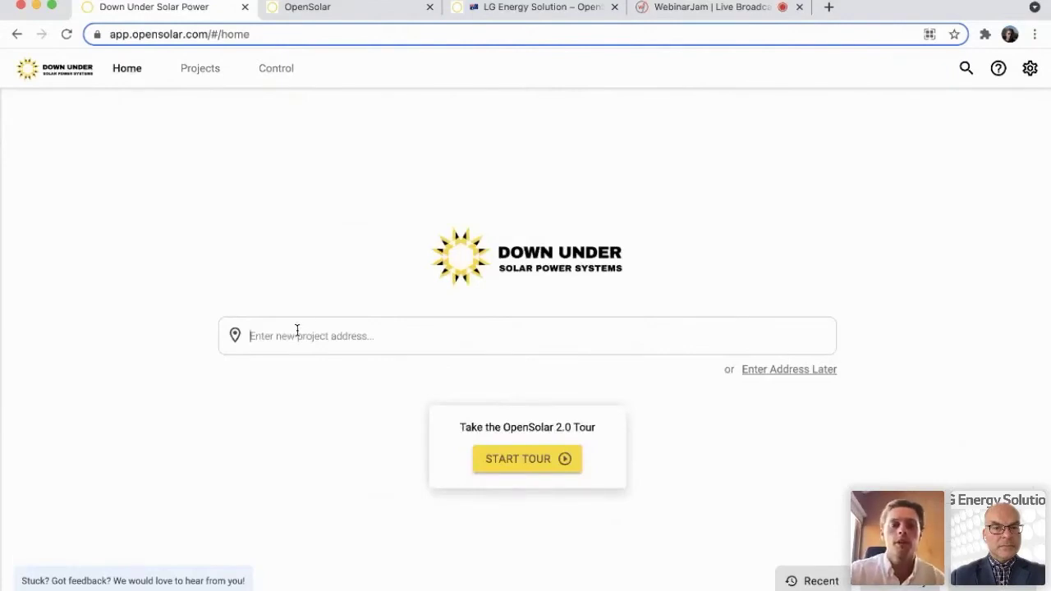
text(44 coolong)
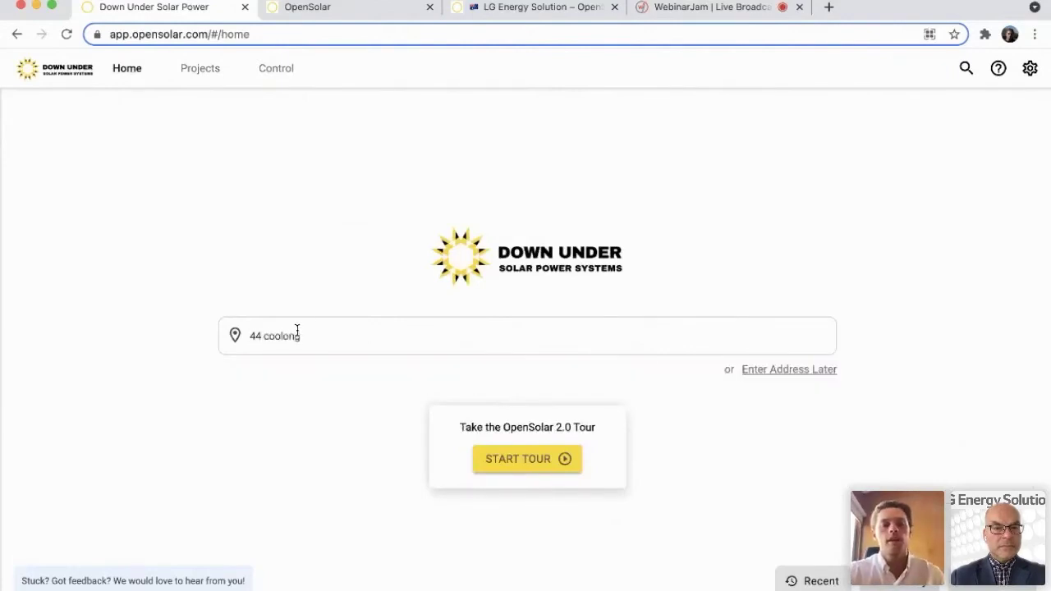
click(321, 369)
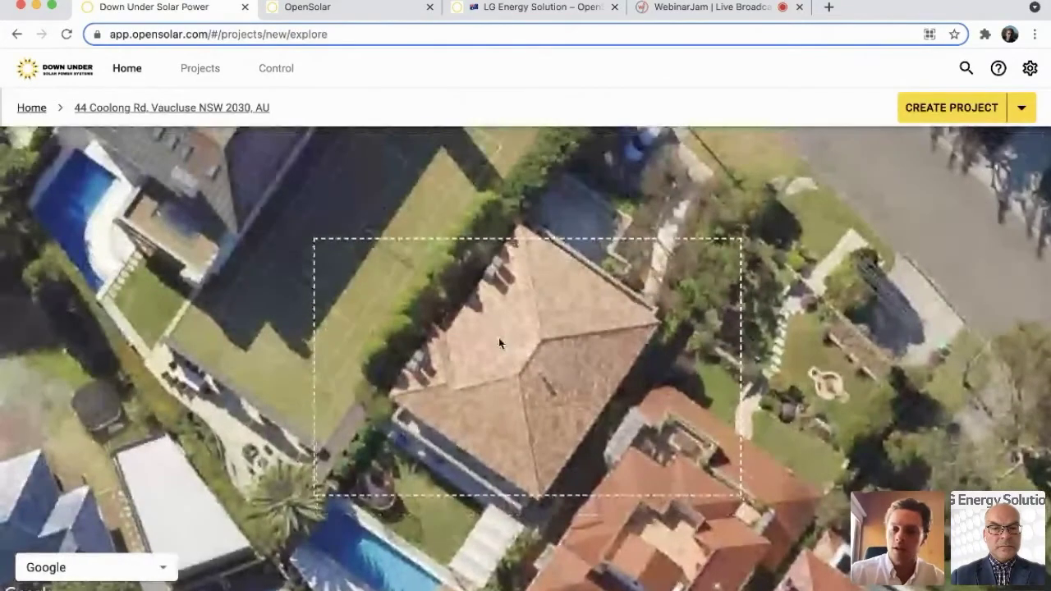
click(957, 113)
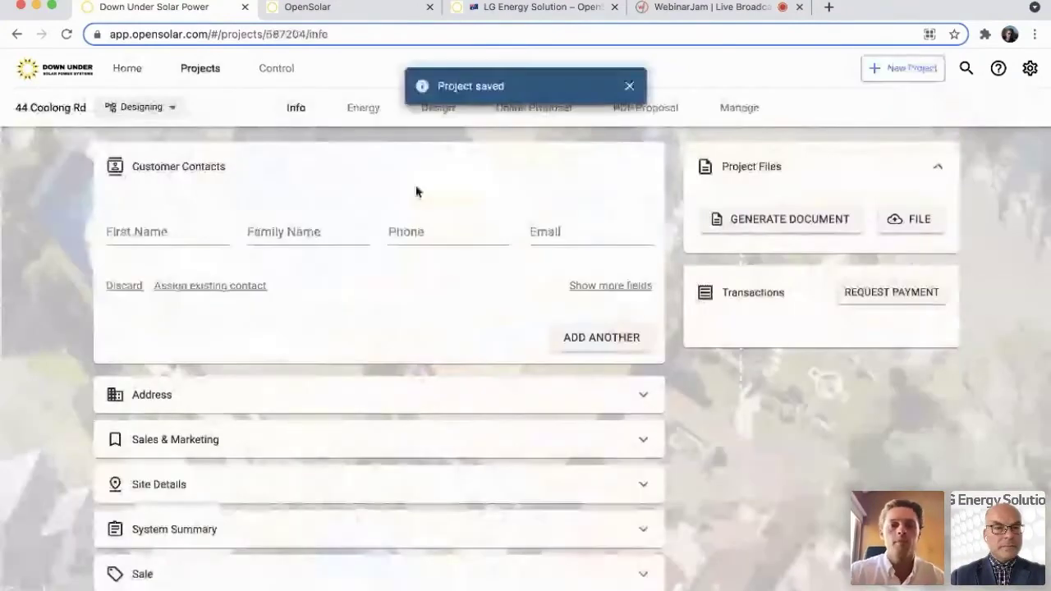
On the Energy page, set the usage data source to Daily Consumption (kWh).
click(364, 109)
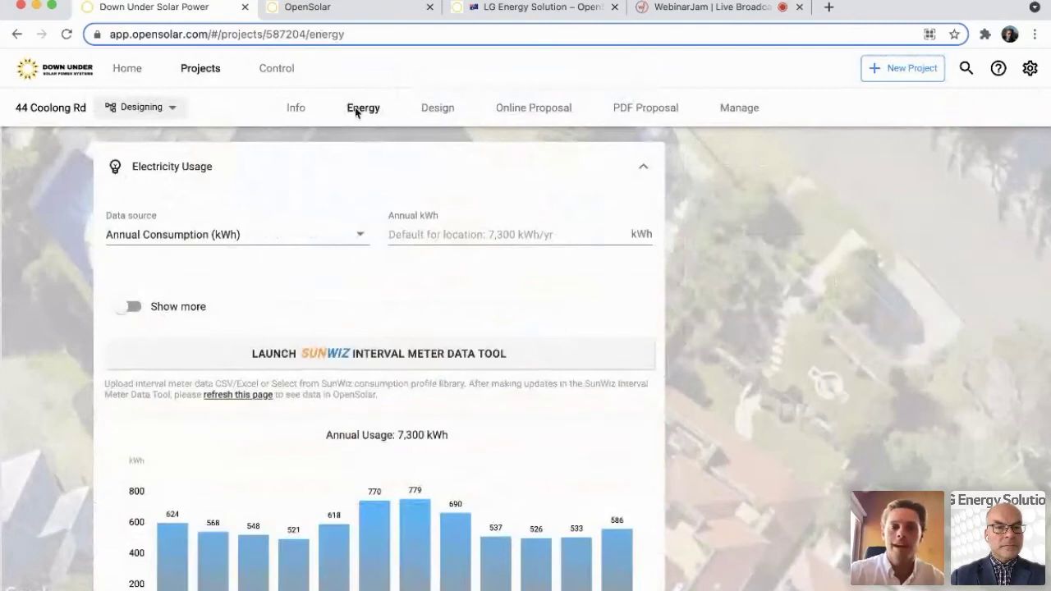
click(321, 233)
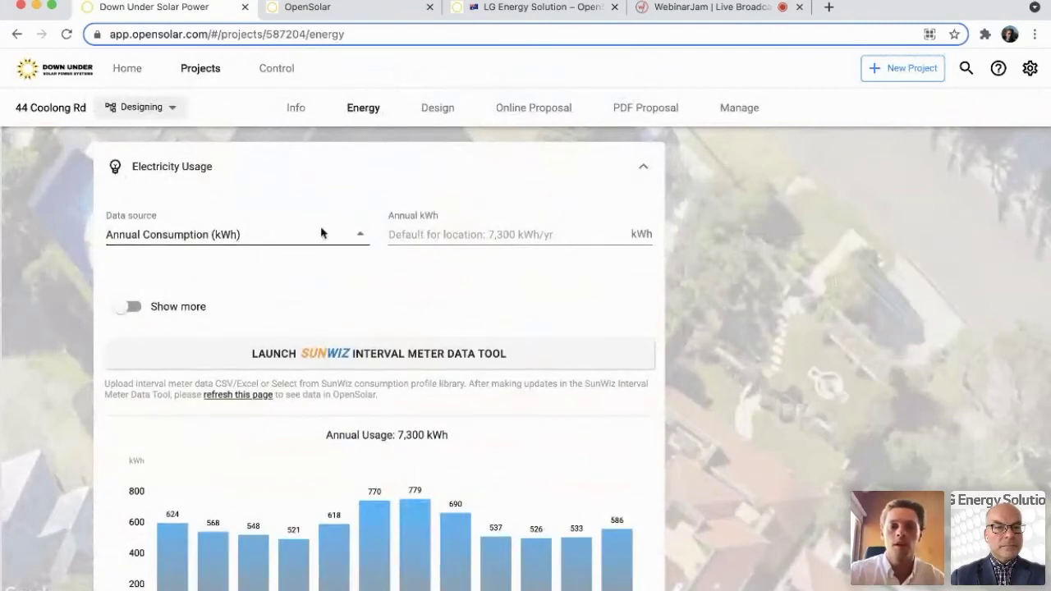
click(212, 353)
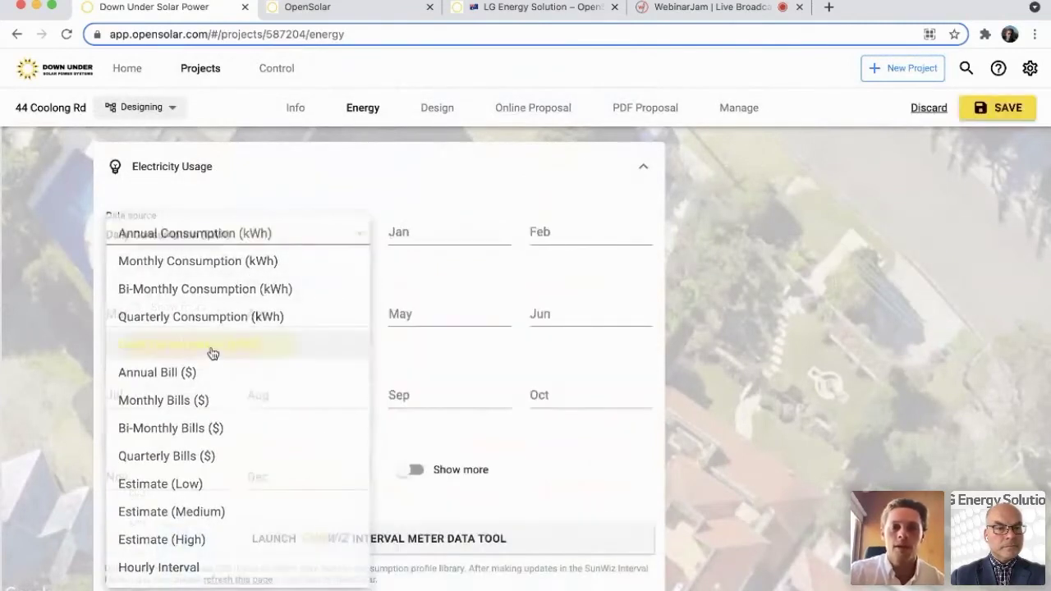
Enter daily usage of 25, 26 and 27 kWh for June, July and August, then review the chart.
click(547, 317)
text(25)
key(Tab)
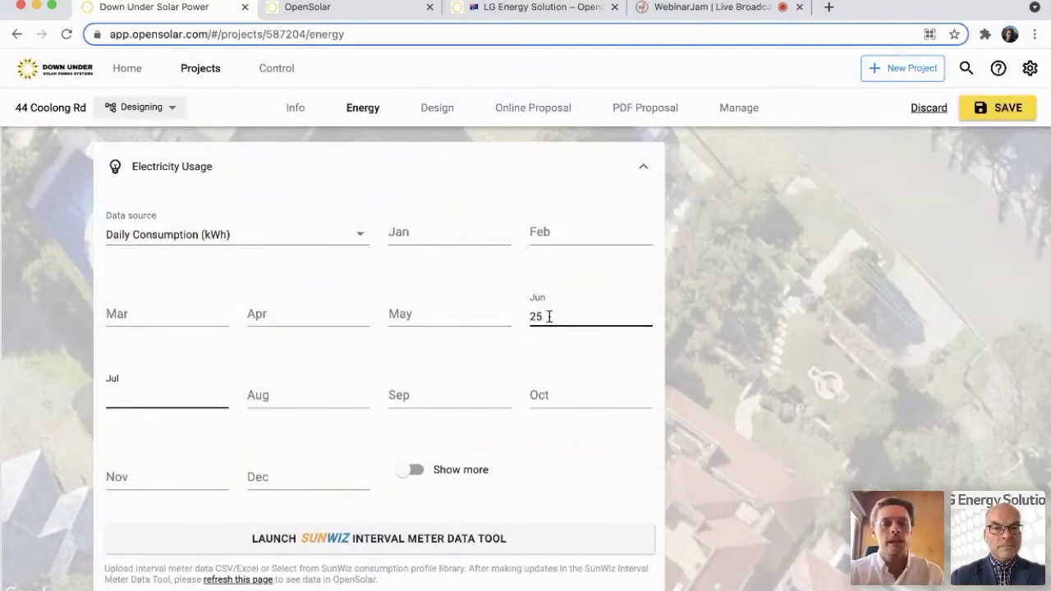
text(26)
key(Tab)
text(27)
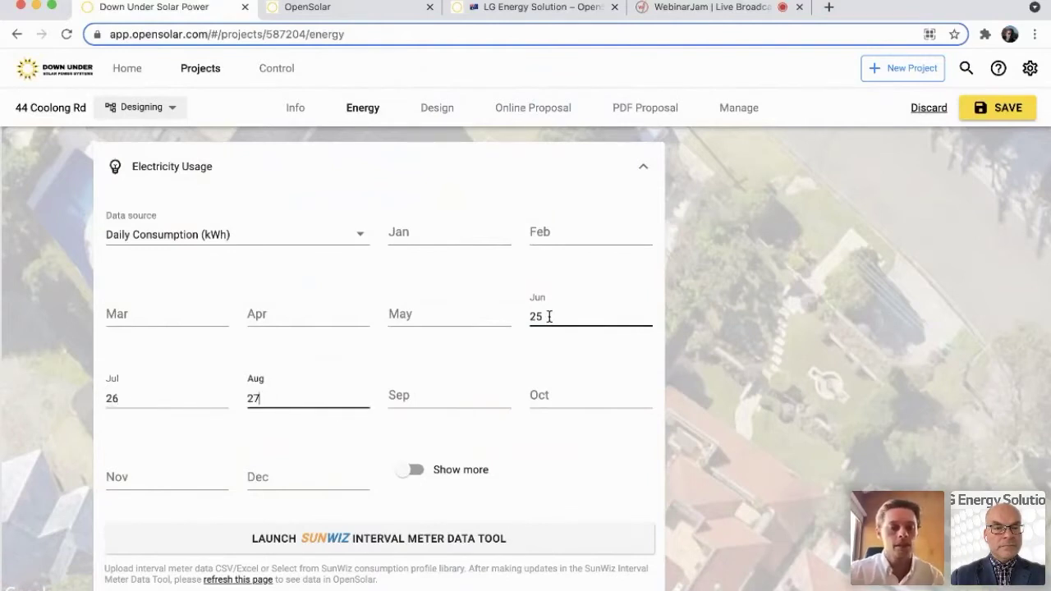
scroll(678, 394, down, 3)
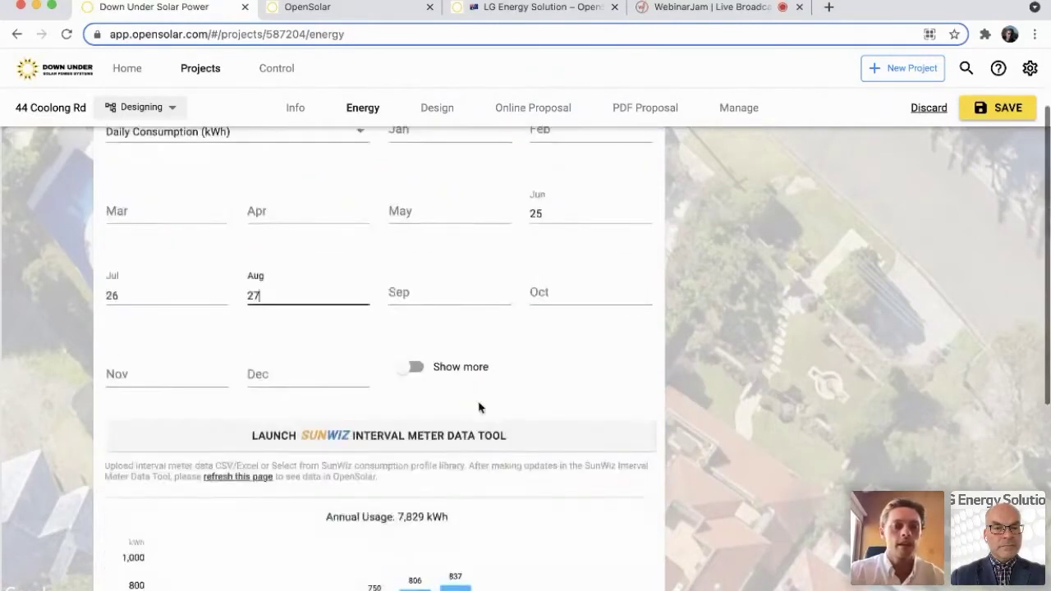
scroll(481, 408, down, 3)
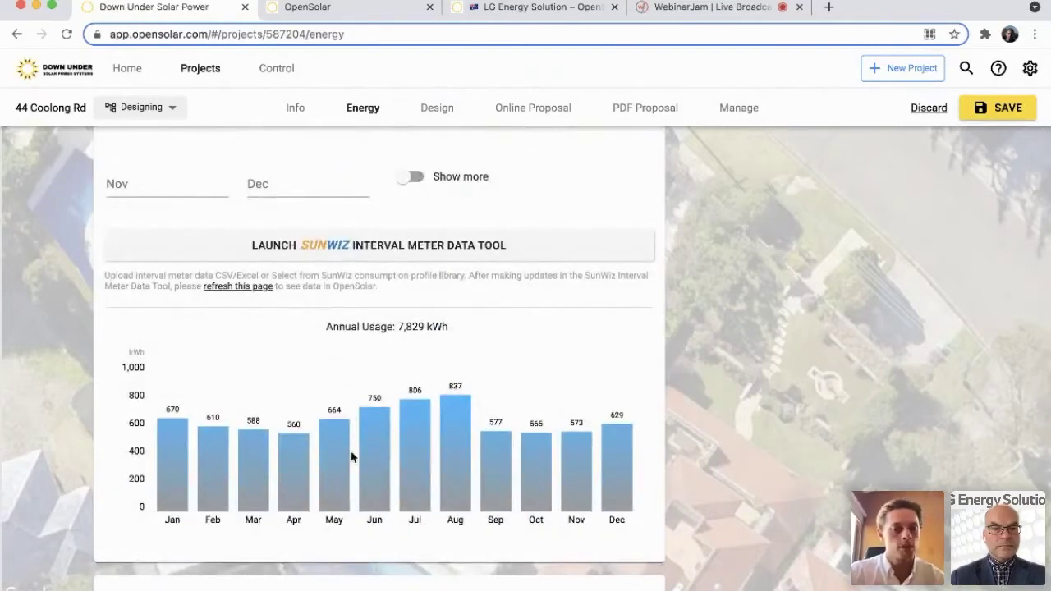
scroll(352, 457, down, 3)
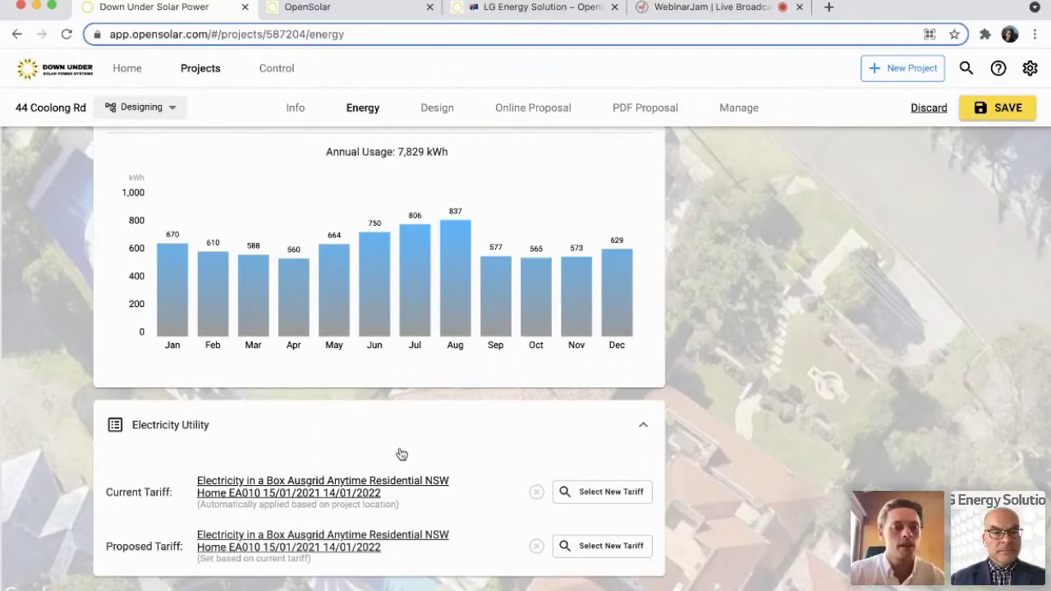
scroll(401, 454, up, 5)
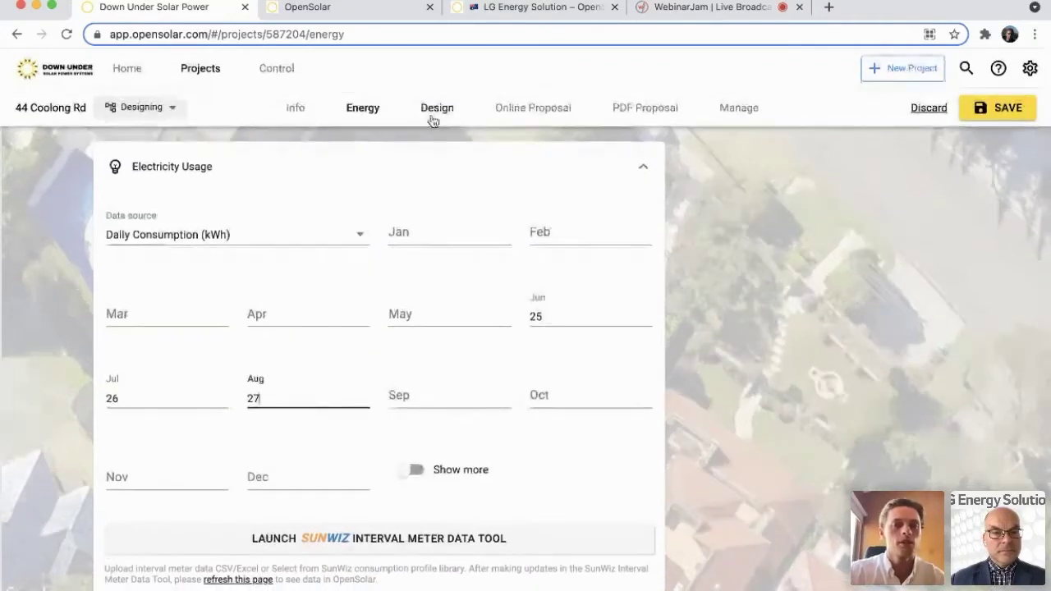
Show the house as an automated 3D model and check its 3D design mode setting.
click(433, 120)
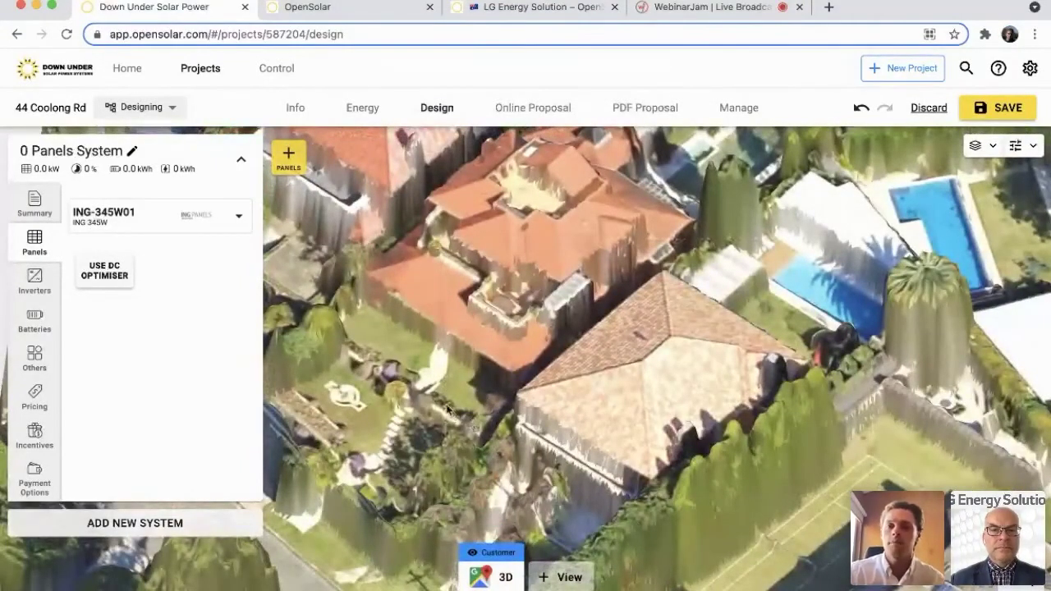
click(978, 150)
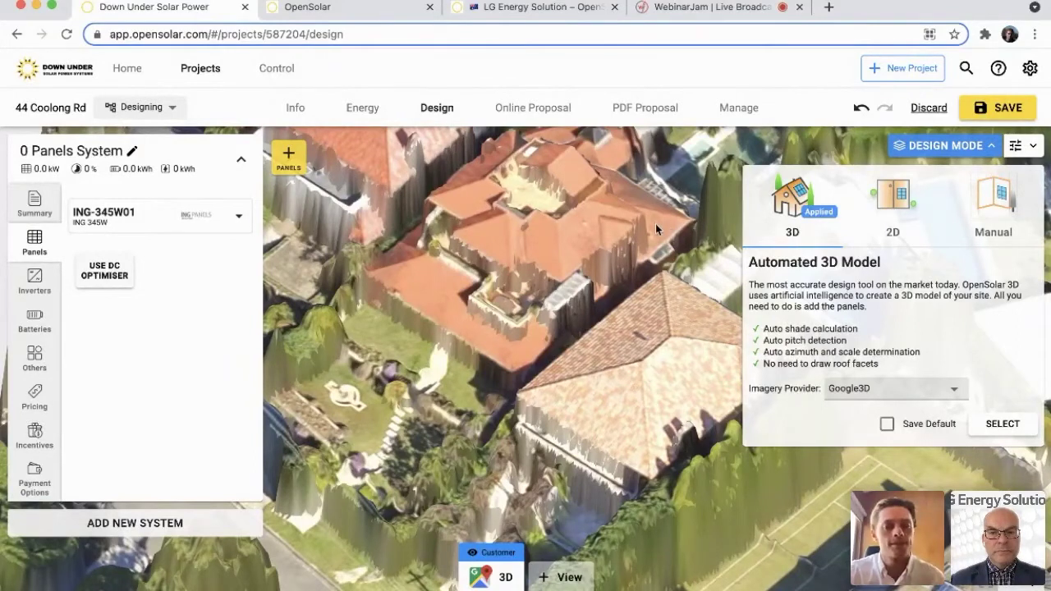
click(953, 145)
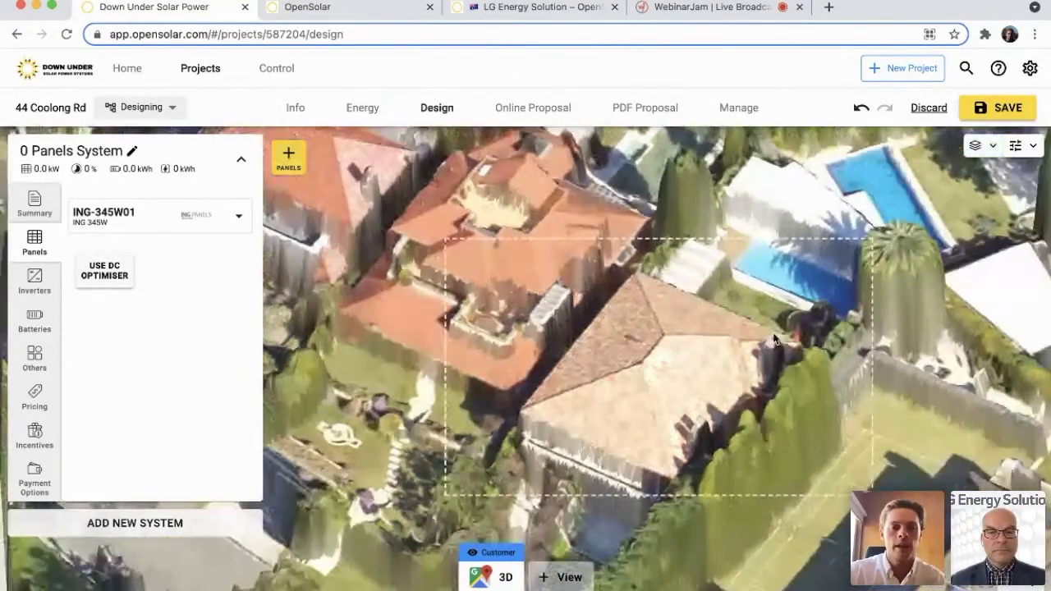
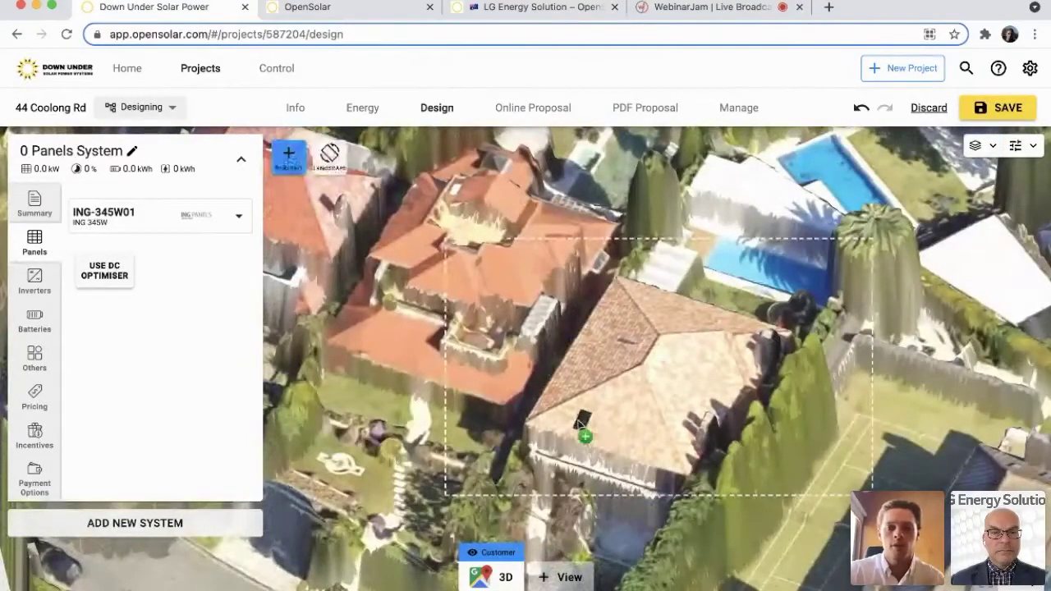
Place two ING-345W01 panel groups on both roof faces, totalling 20 panels at 6.9 kW.
drag(588, 422, 612, 411)
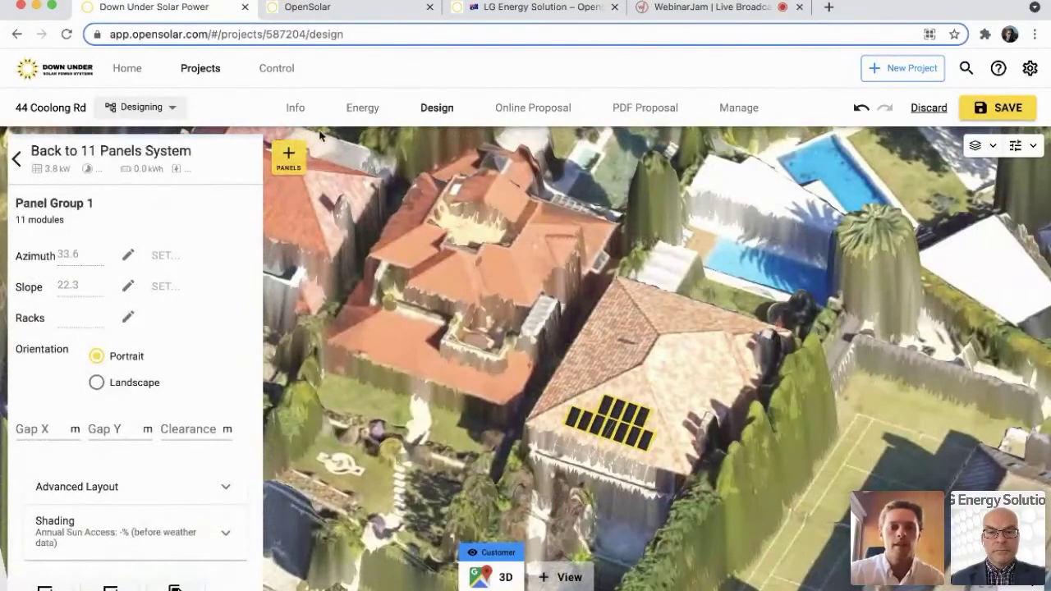
click(290, 158)
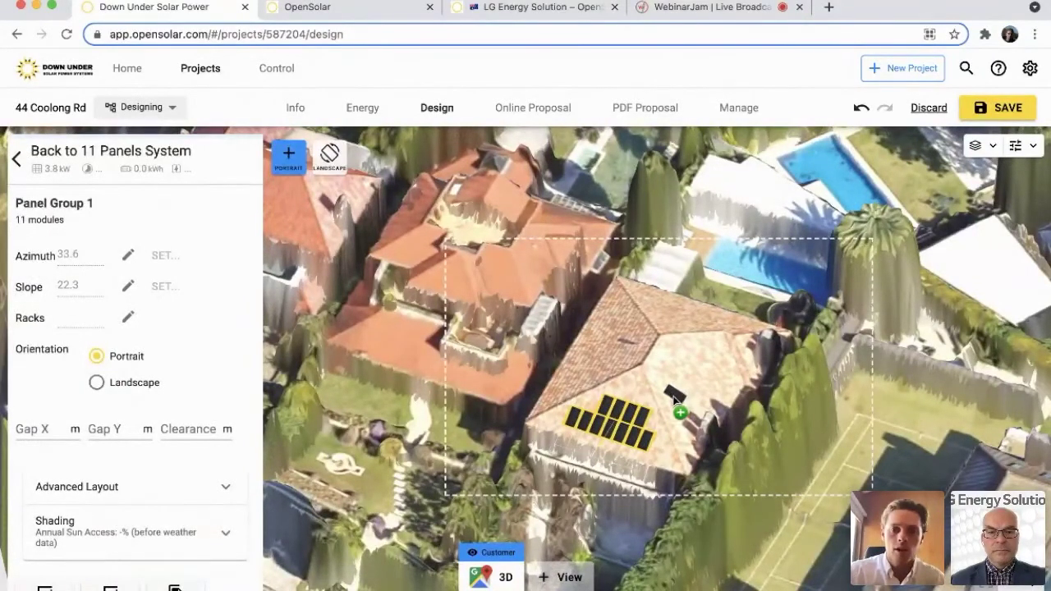
click(673, 394)
drag(679, 389, 671, 441)
click(606, 341)
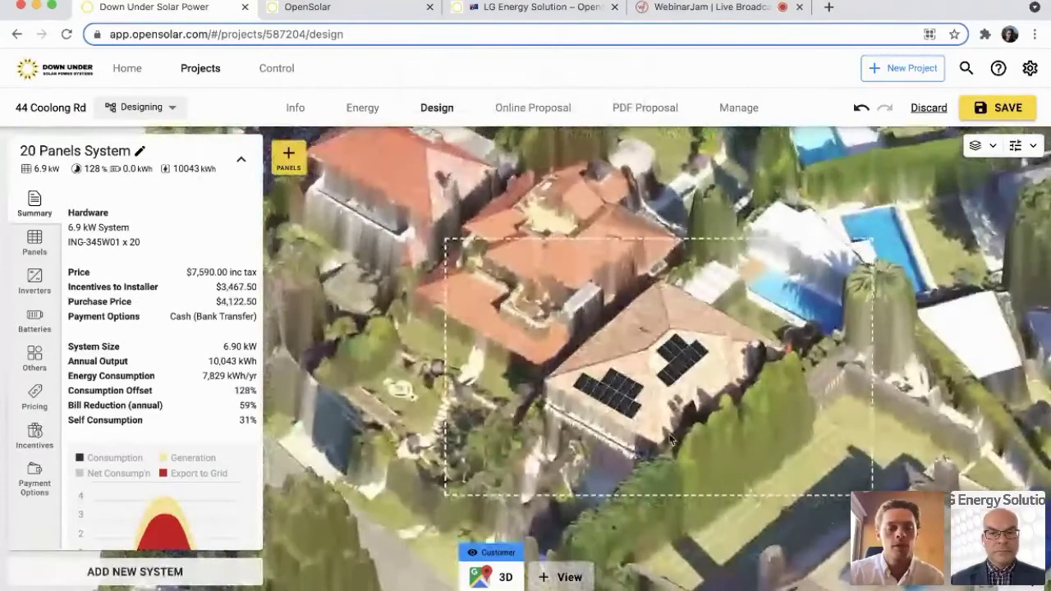
Check the panel module list, keeping the current panels unchanged.
click(34, 242)
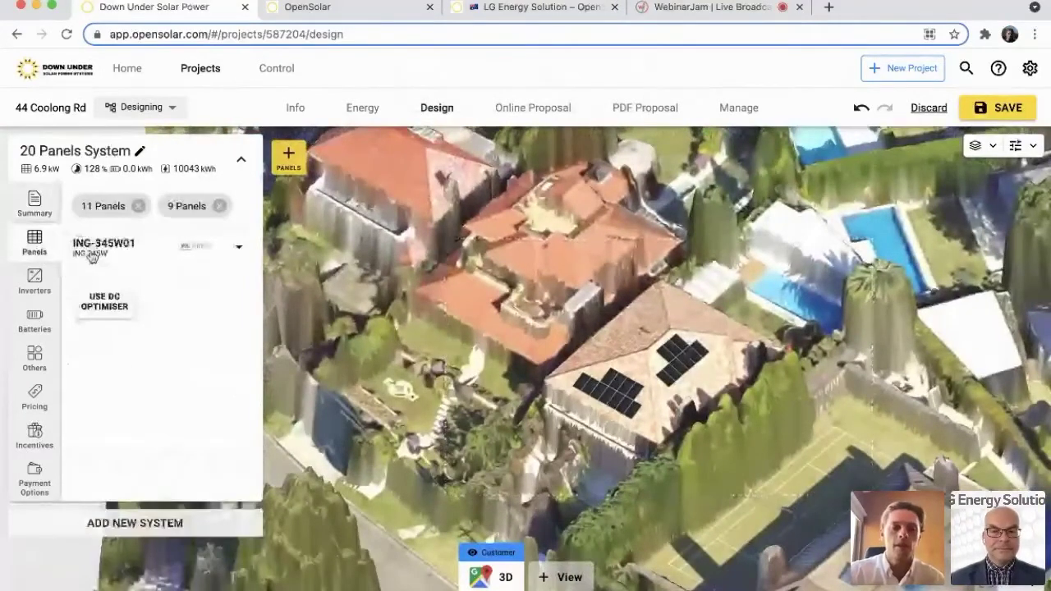
click(157, 255)
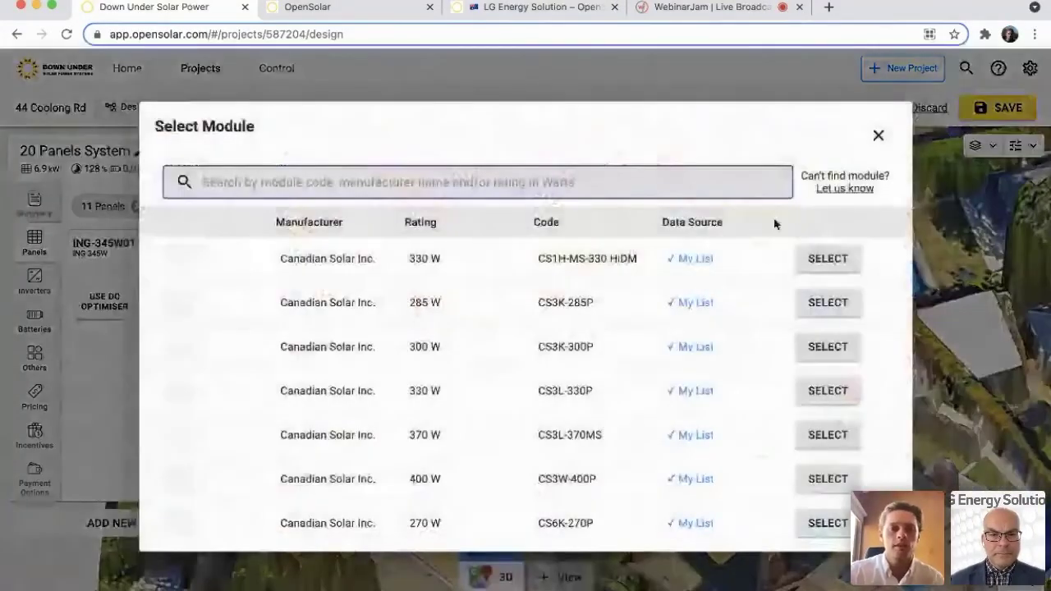
click(878, 136)
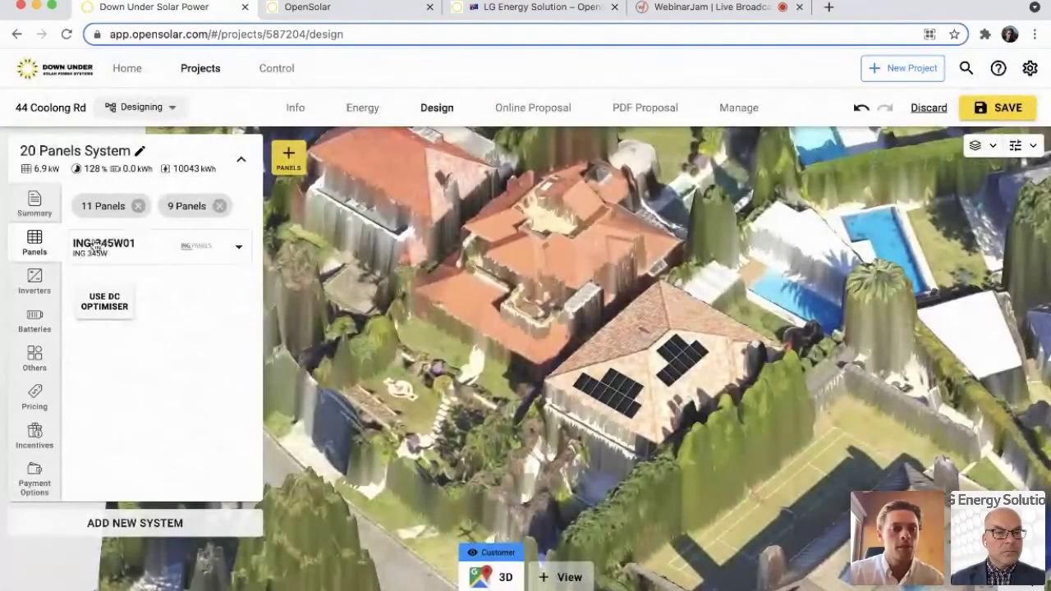
Add the LG Energy Solution LGES-5048 5000 W inverter, found by searching 'LG', and review the summary.
click(34, 281)
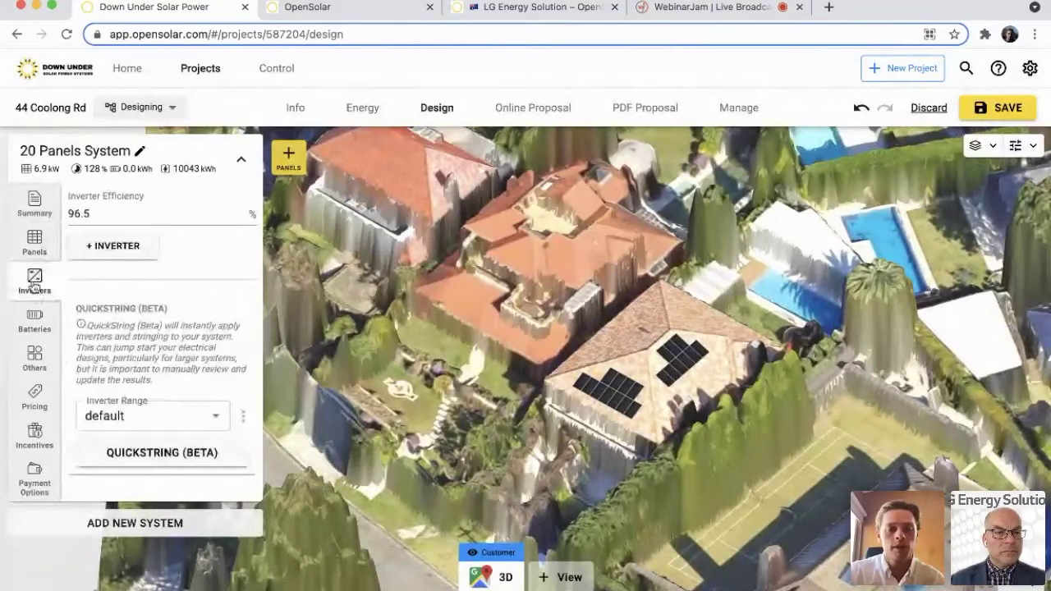
click(113, 245)
click(177, 219)
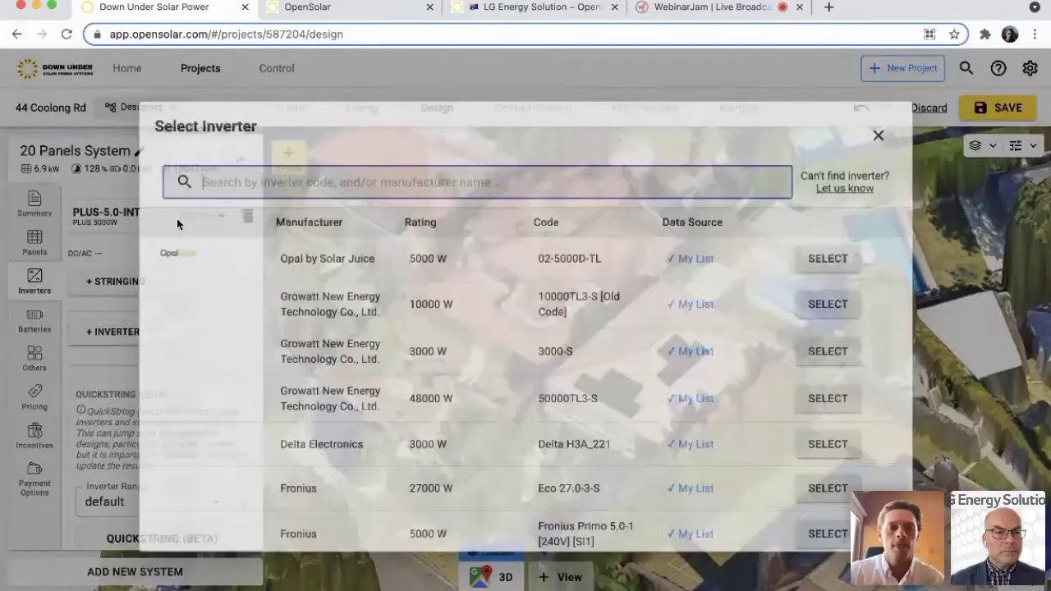
text(LG)
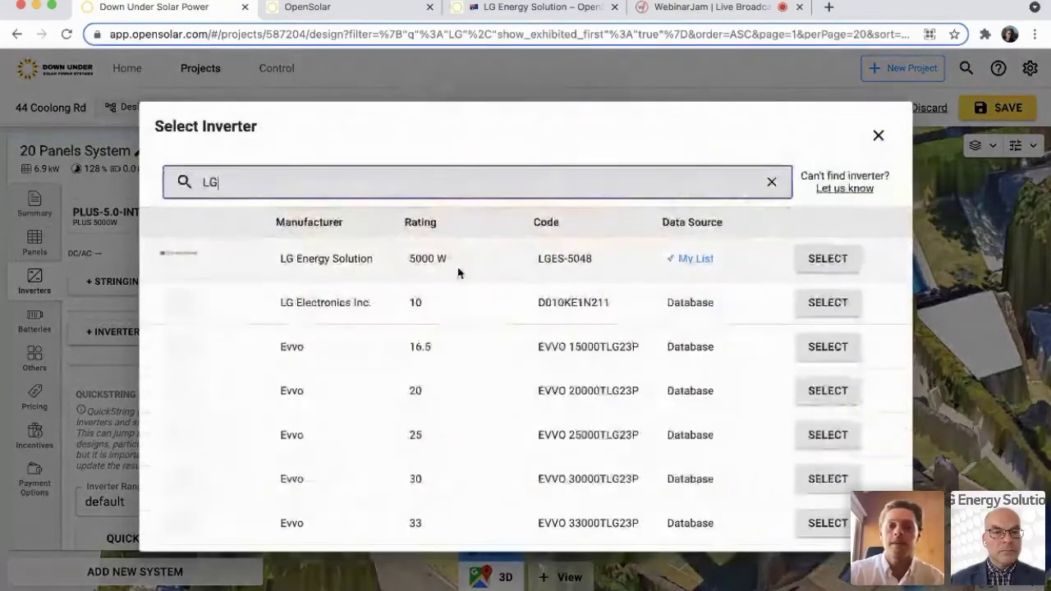
click(828, 261)
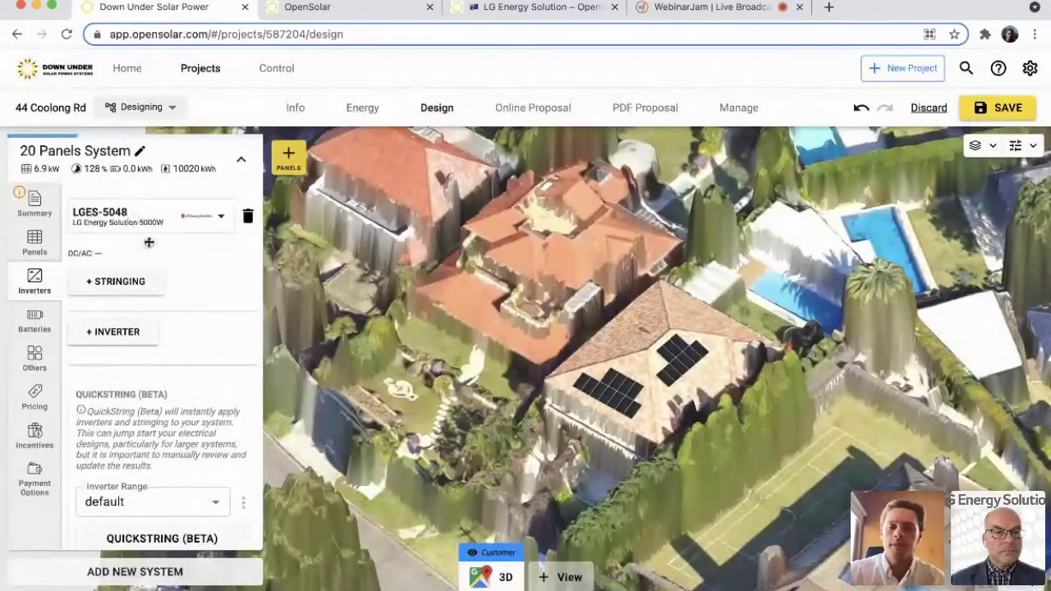
click(32, 203)
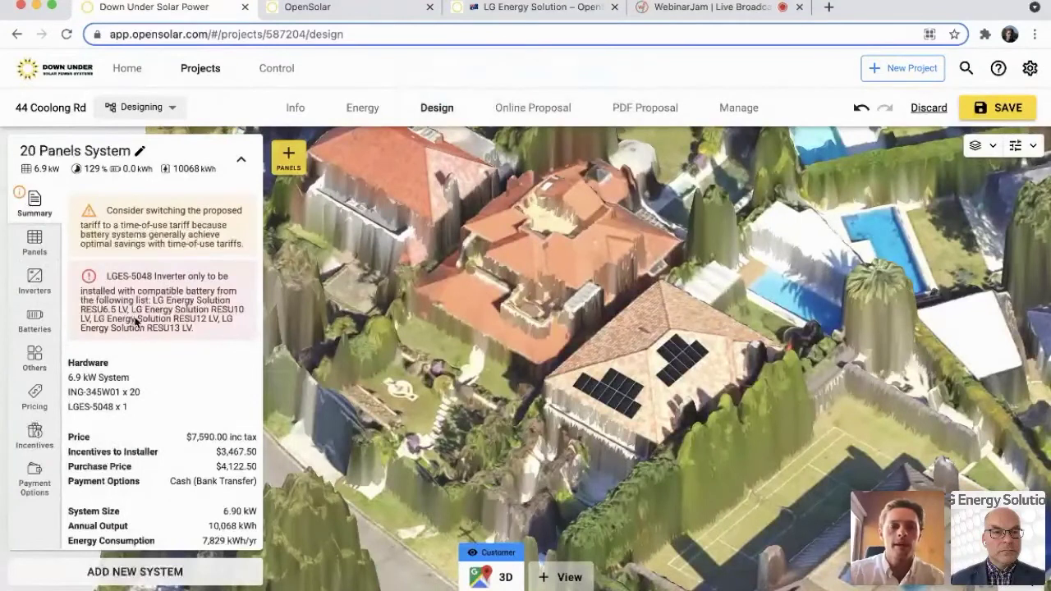
scroll(135, 322, down, 3)
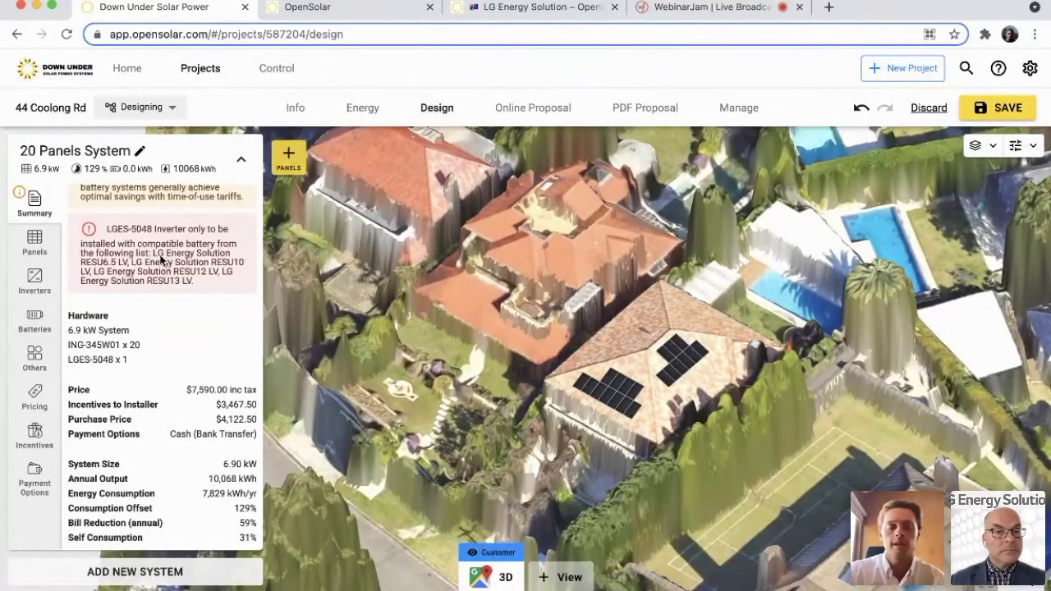
Add an AC-connected LG Energy Solution RESU10 LV 9.8 kWh battery, found by searching 'LG'.
click(35, 321)
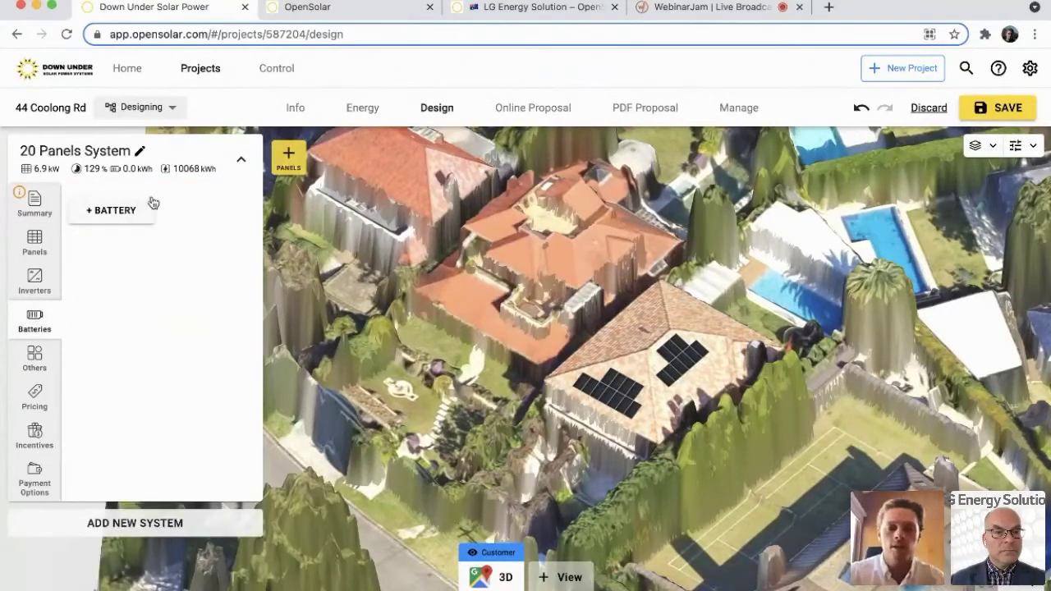
click(110, 210)
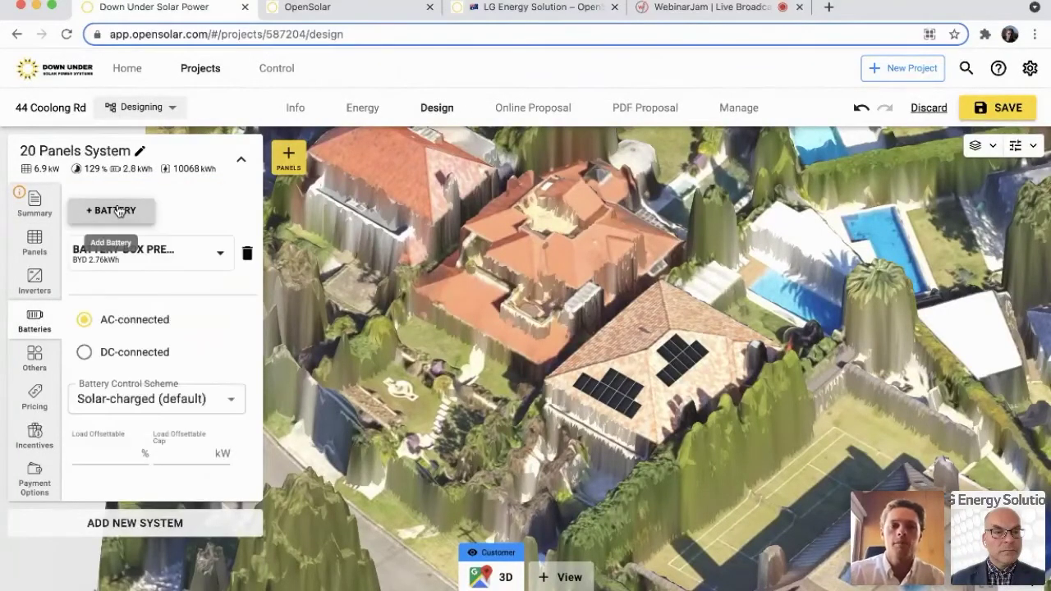
click(197, 256)
text(LG)
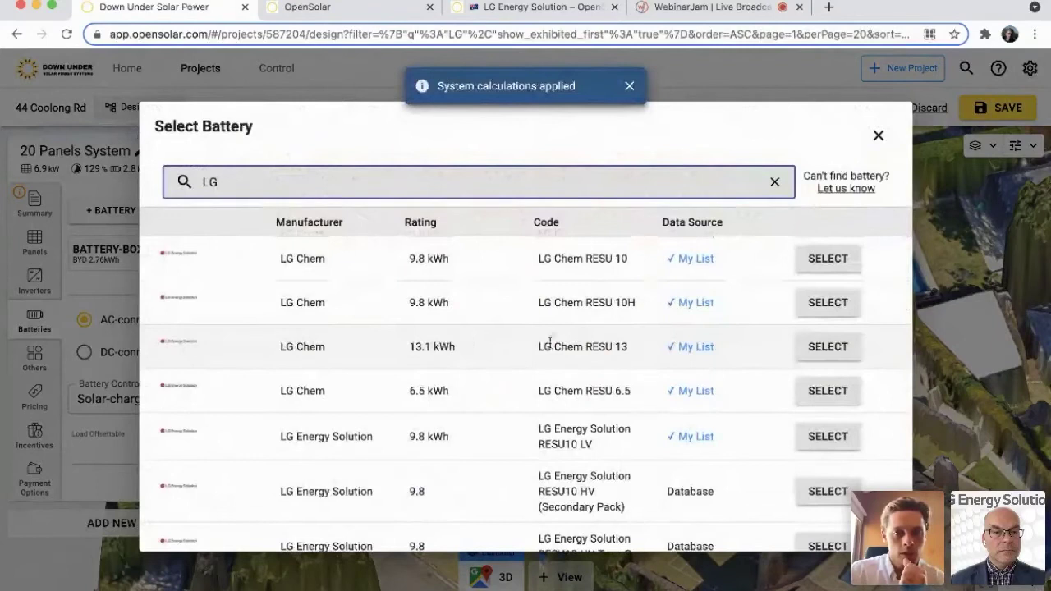
scroll(564, 320, down, 1)
scroll(565, 320, down, 3)
scroll(565, 321, up, 4)
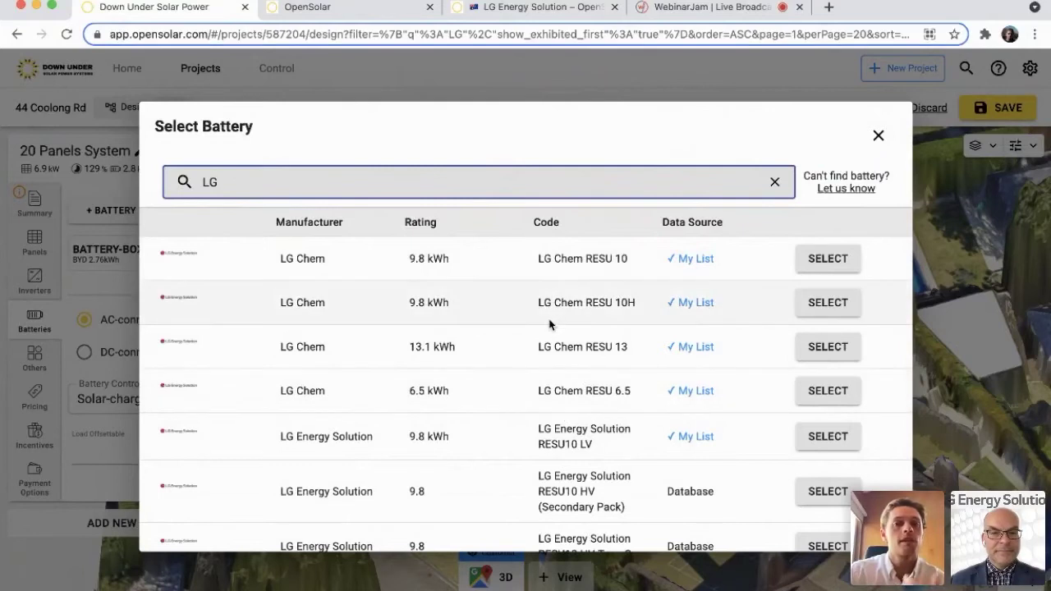
scroll(549, 324, down, 4)
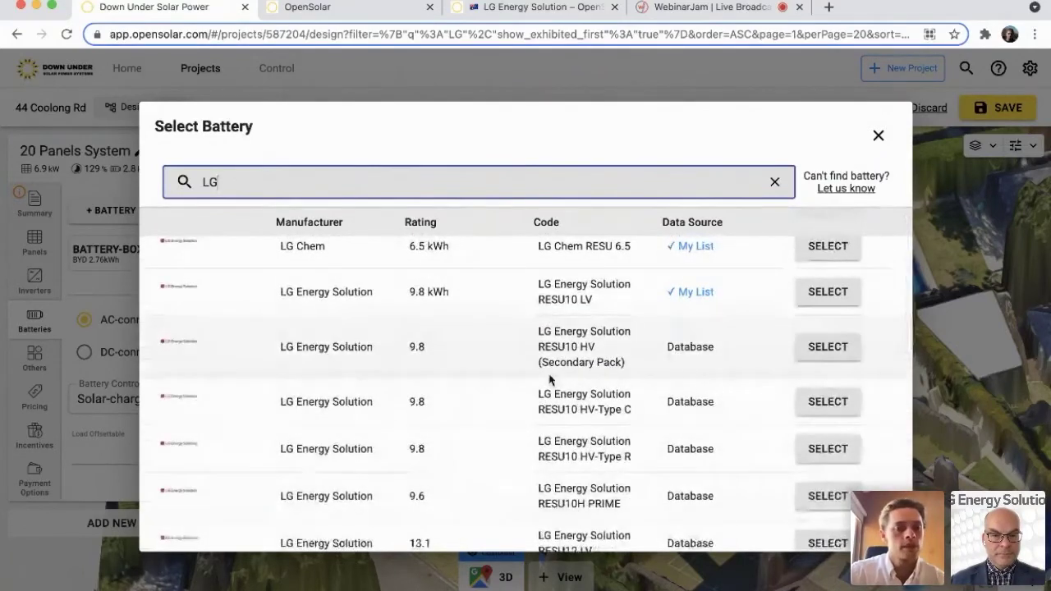
scroll(550, 378, down, 2)
scroll(550, 377, down, 1)
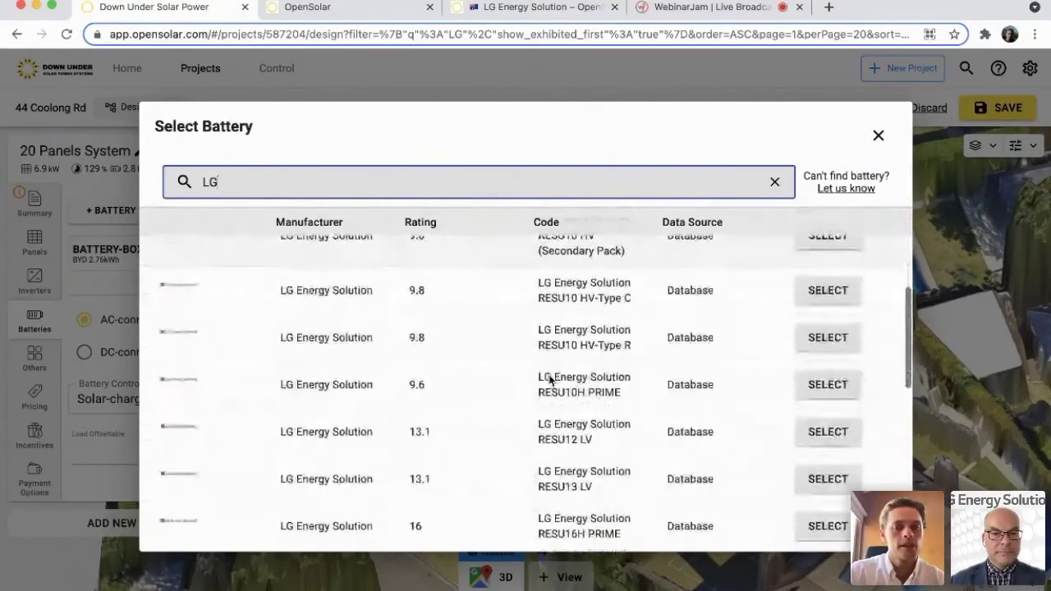
scroll(549, 375, down, 3)
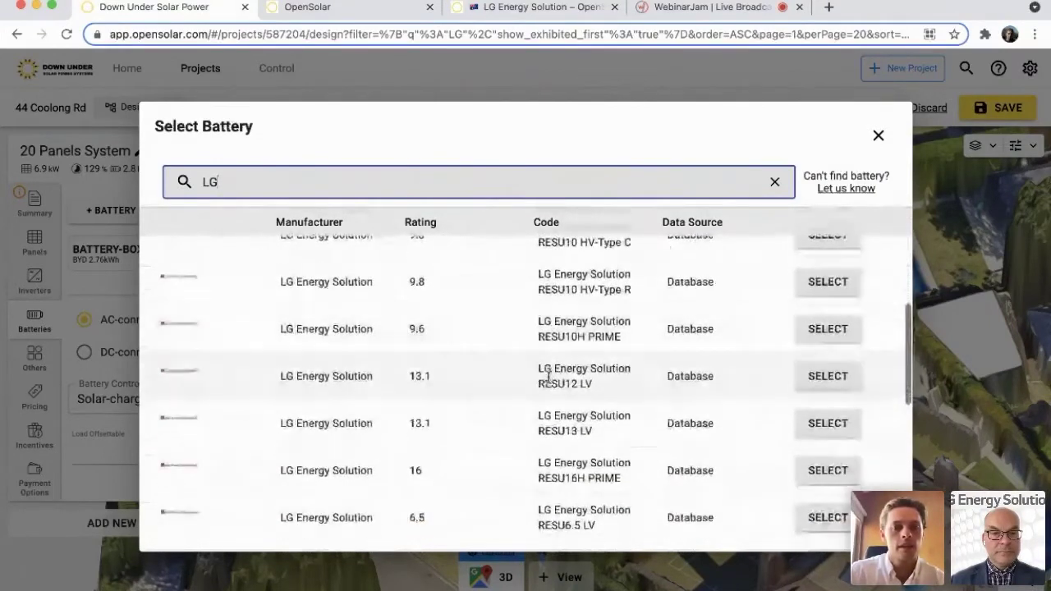
scroll(548, 383, down, 2)
scroll(549, 386, up, 5)
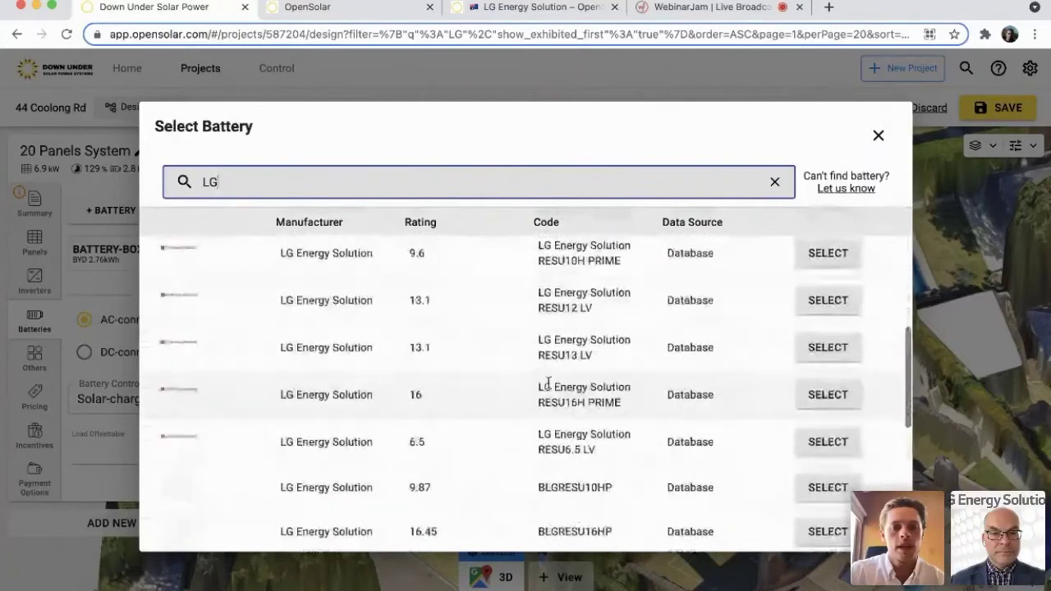
scroll(549, 386, up, 3)
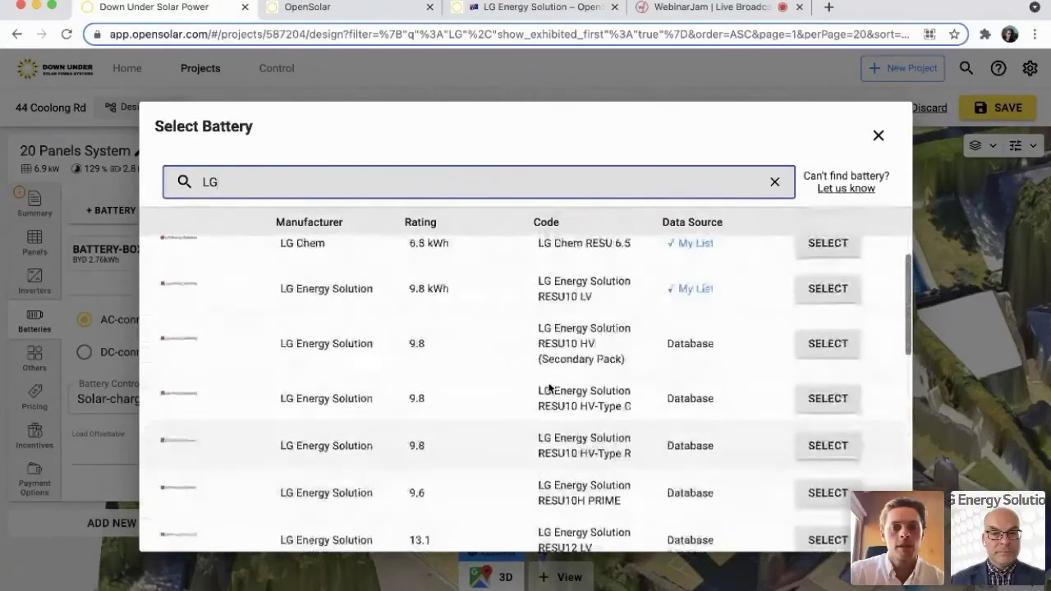
click(830, 325)
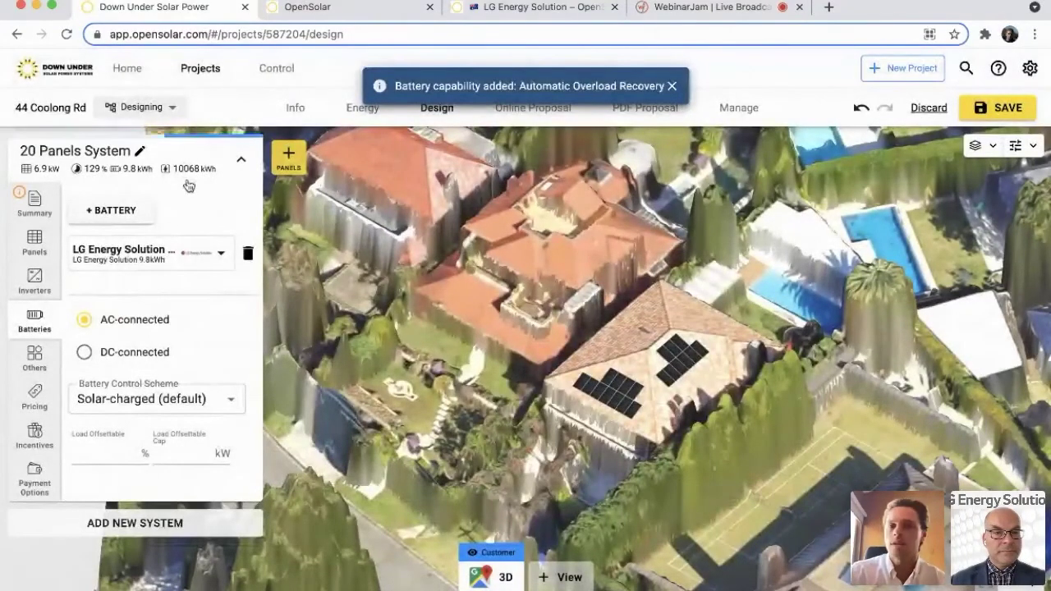
Duplicate the 20-panel system and delete three modules from Panel Group 2, leaving 17 panels.
click(242, 164)
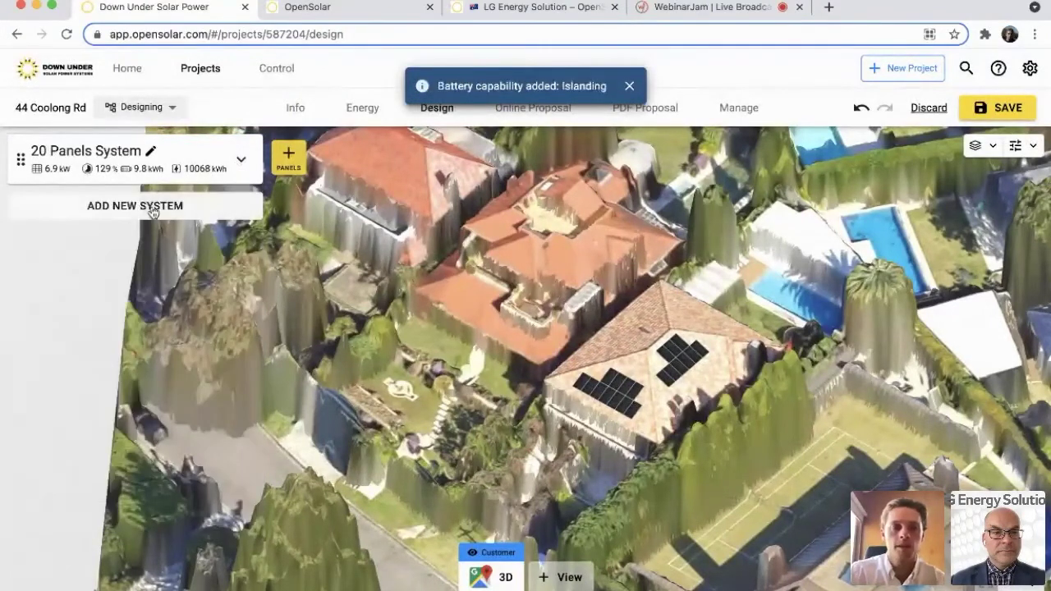
click(140, 216)
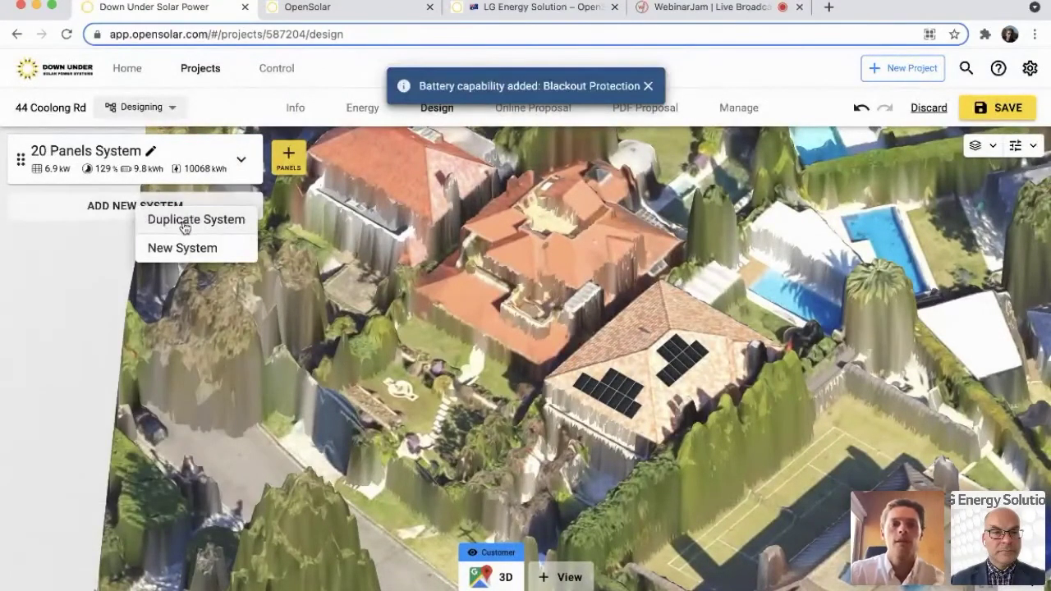
click(158, 227)
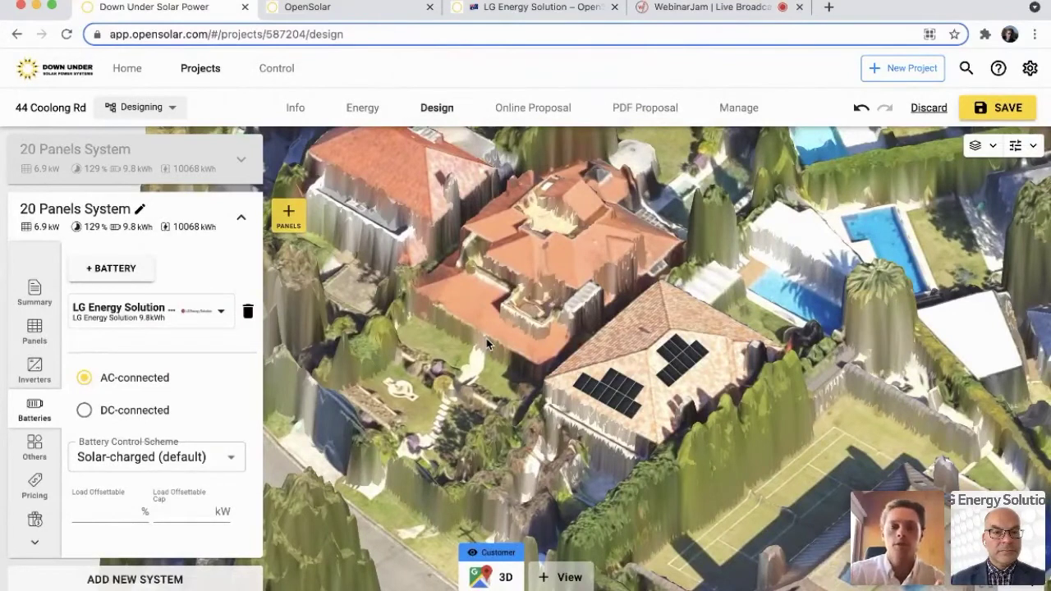
click(677, 368)
drag(669, 364, 670, 355)
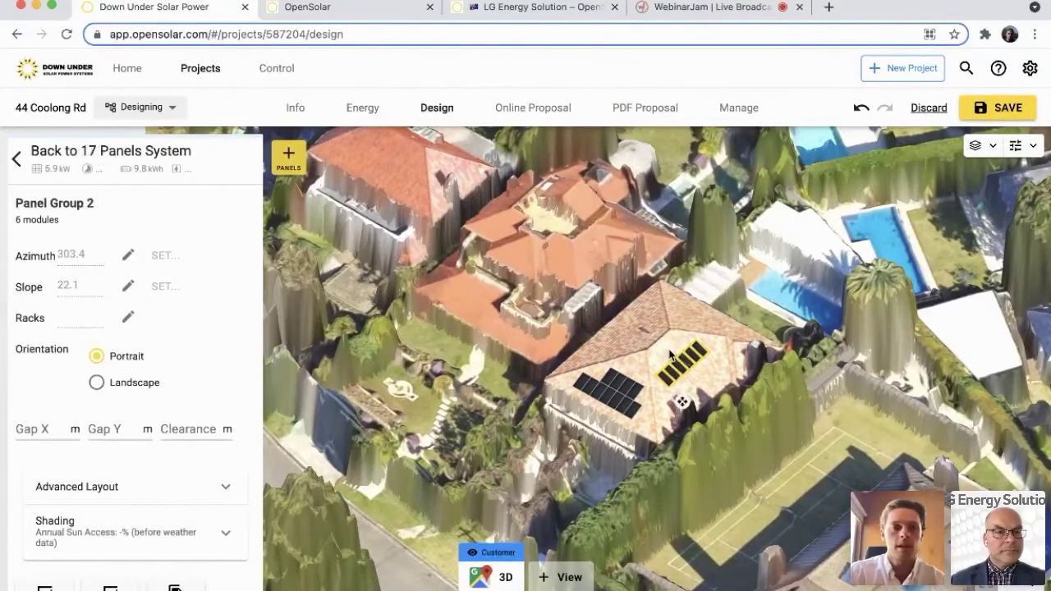
Review the 17-panel system's pricing and Brighte payment option, then collapse its card to 5.9 kW, 110% offset.
click(388, 363)
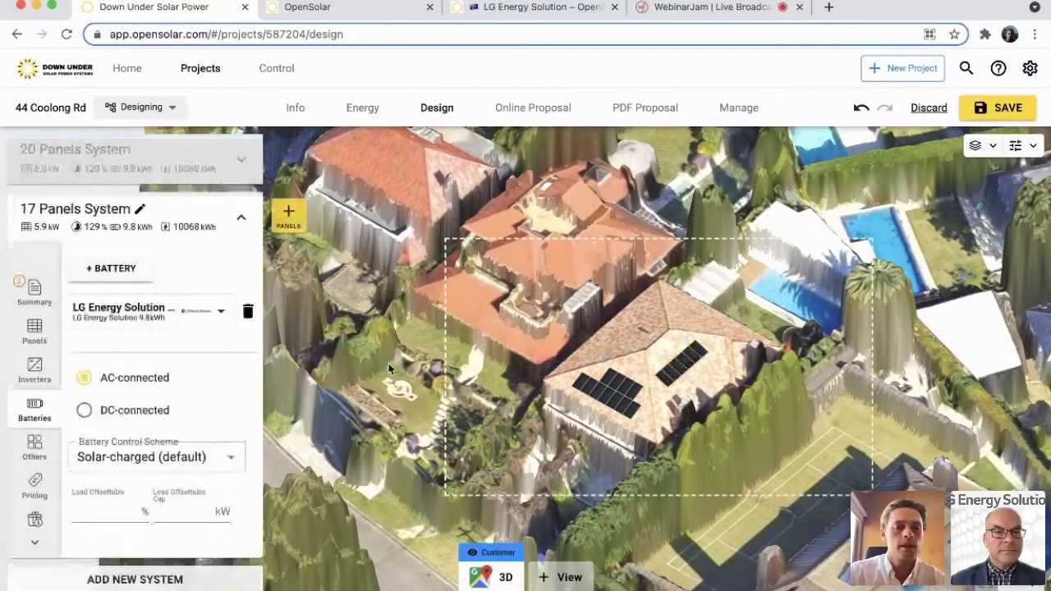
click(35, 480)
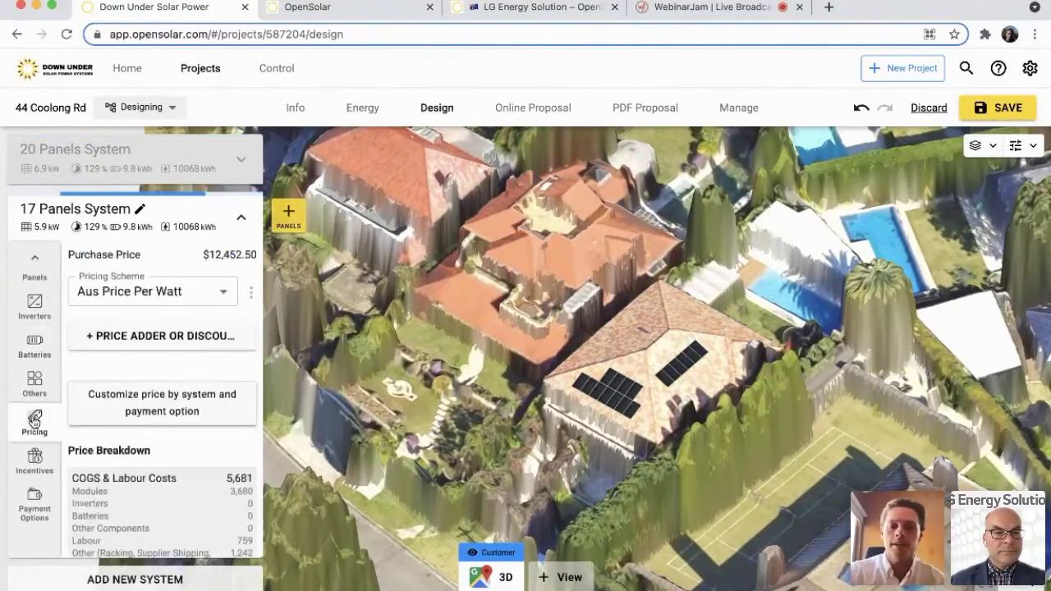
scroll(128, 441, down, 5)
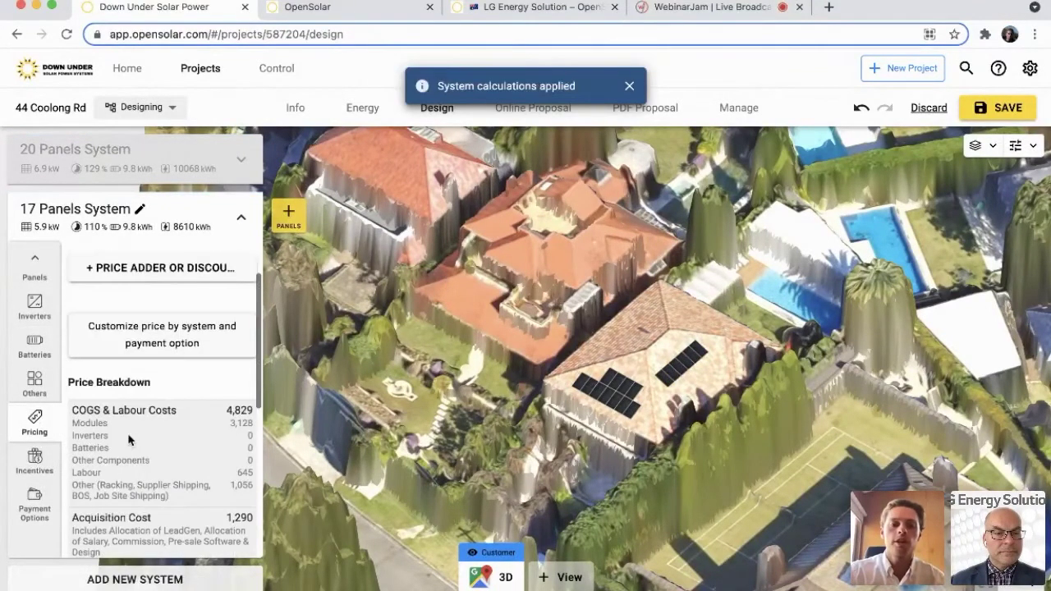
scroll(129, 441, down, 3)
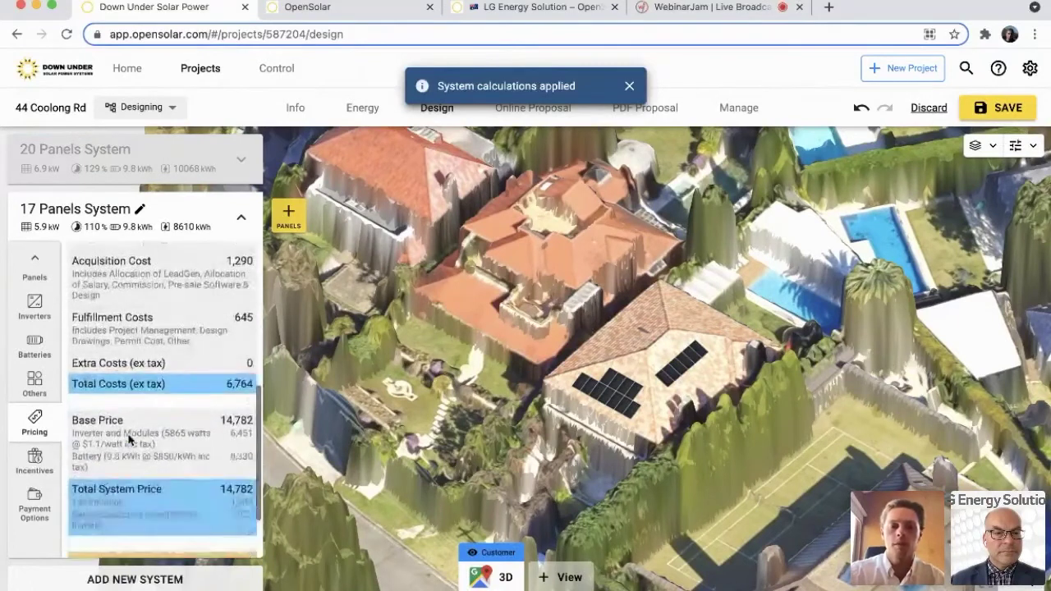
click(32, 502)
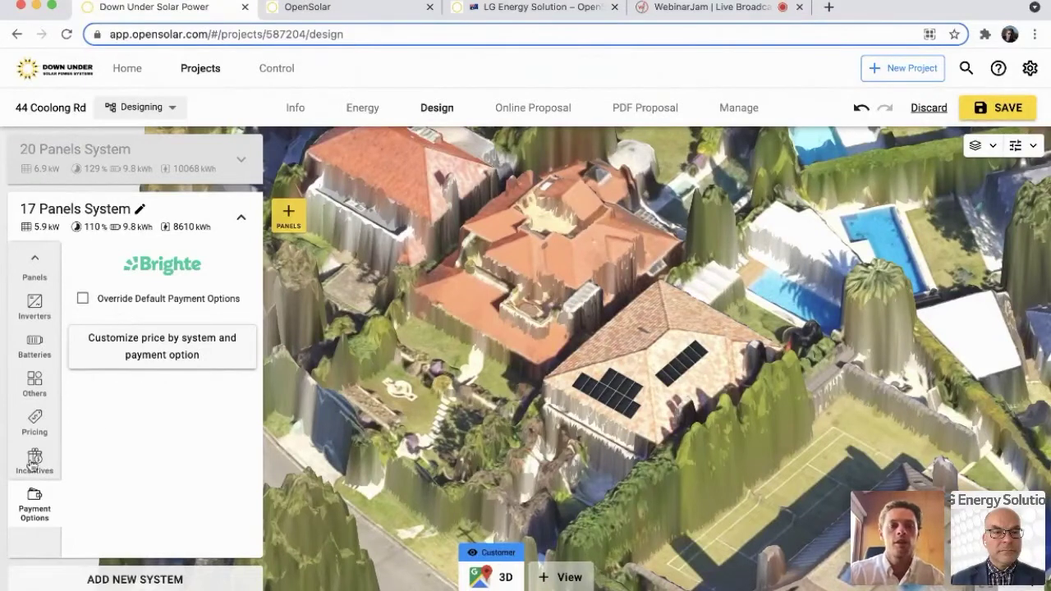
scroll(33, 316, up, 2)
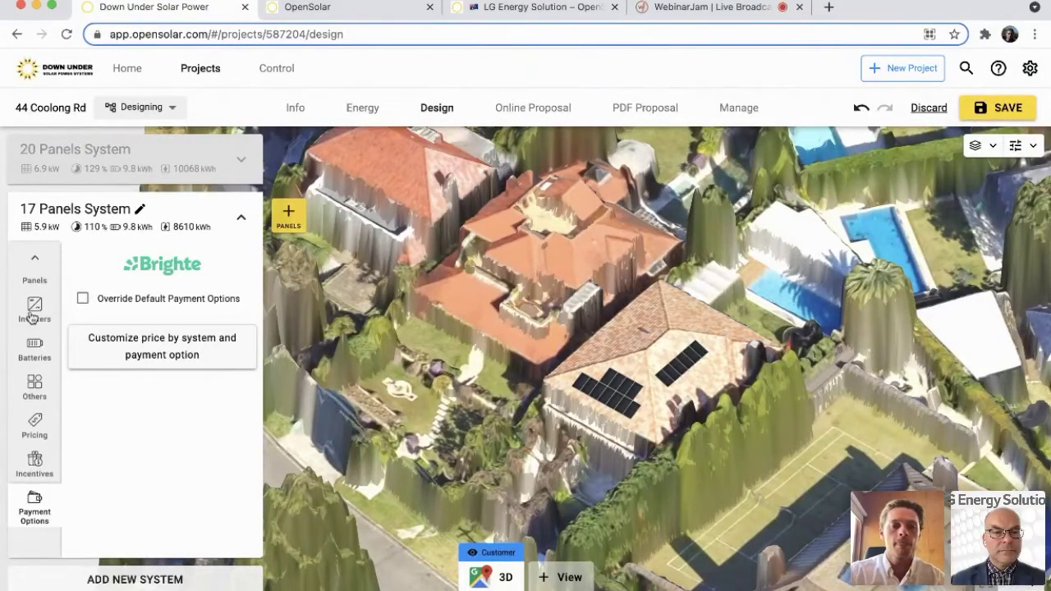
click(230, 219)
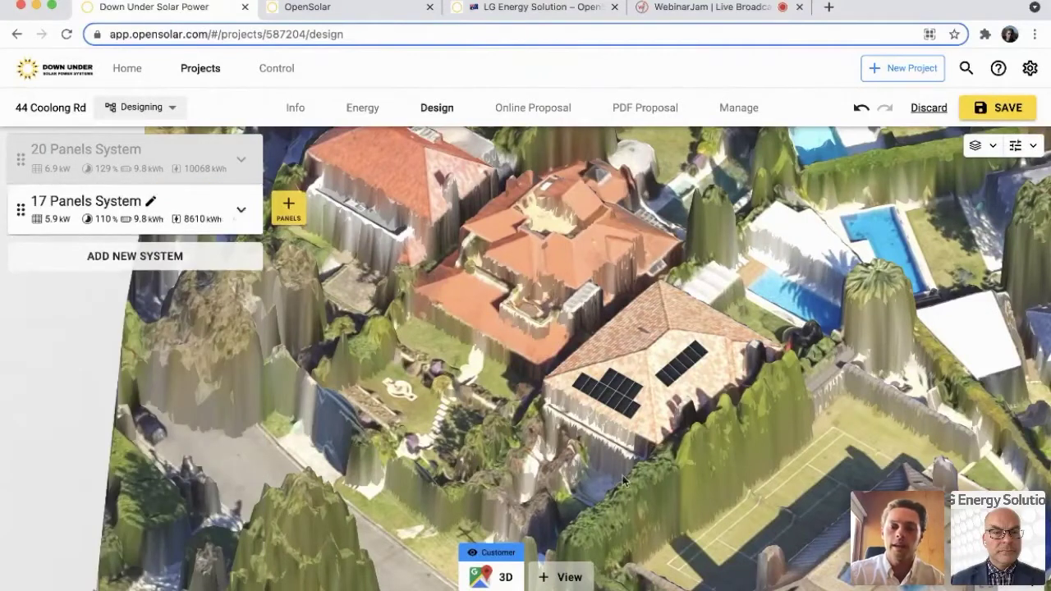
Add a customer view using GoogleTop top-down imagery.
click(558, 577)
click(531, 466)
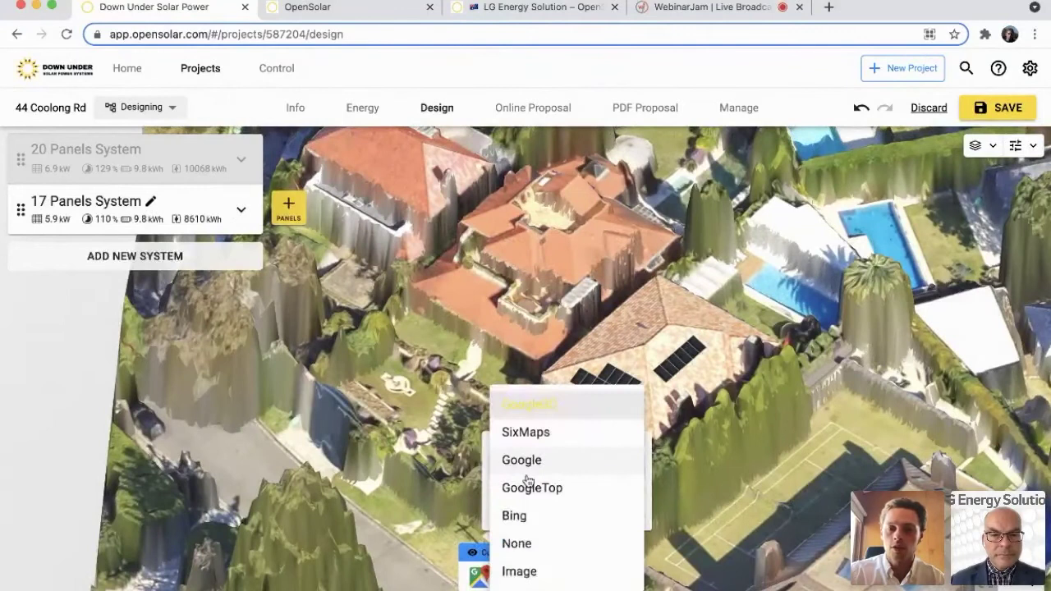
click(534, 488)
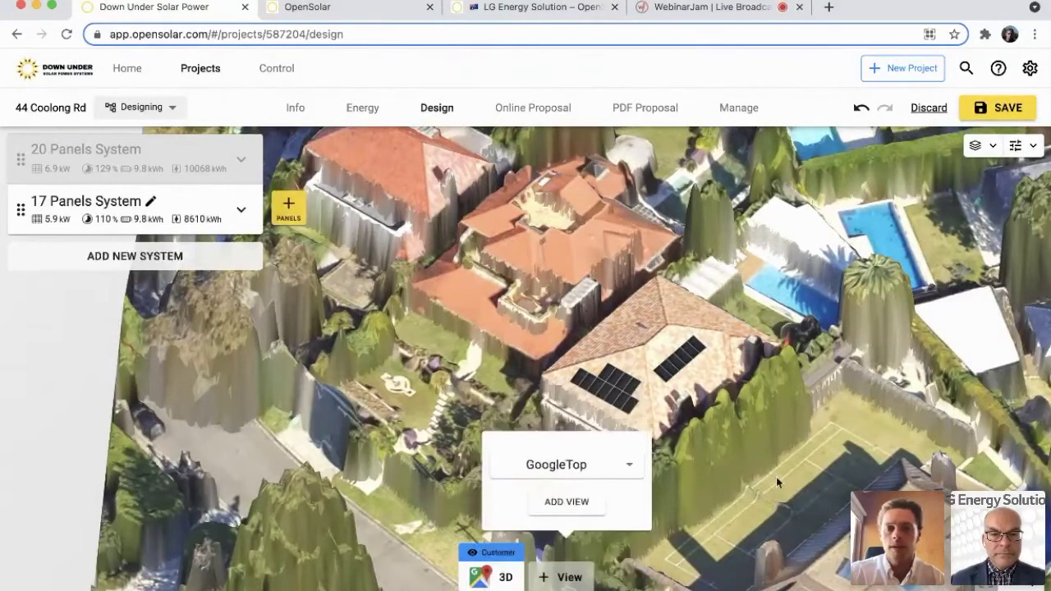
click(567, 502)
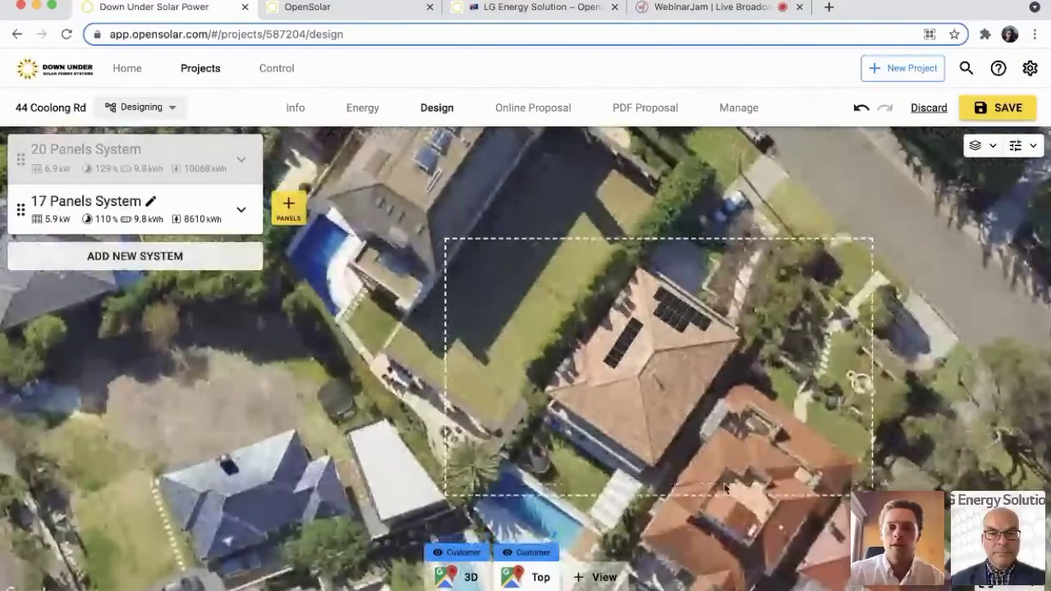
click(461, 574)
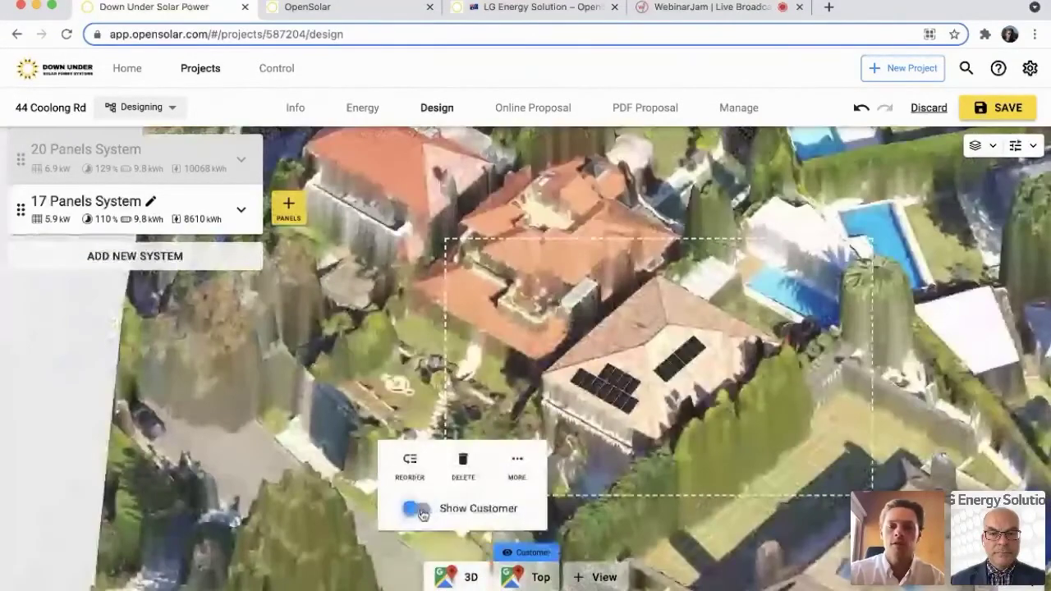
click(529, 575)
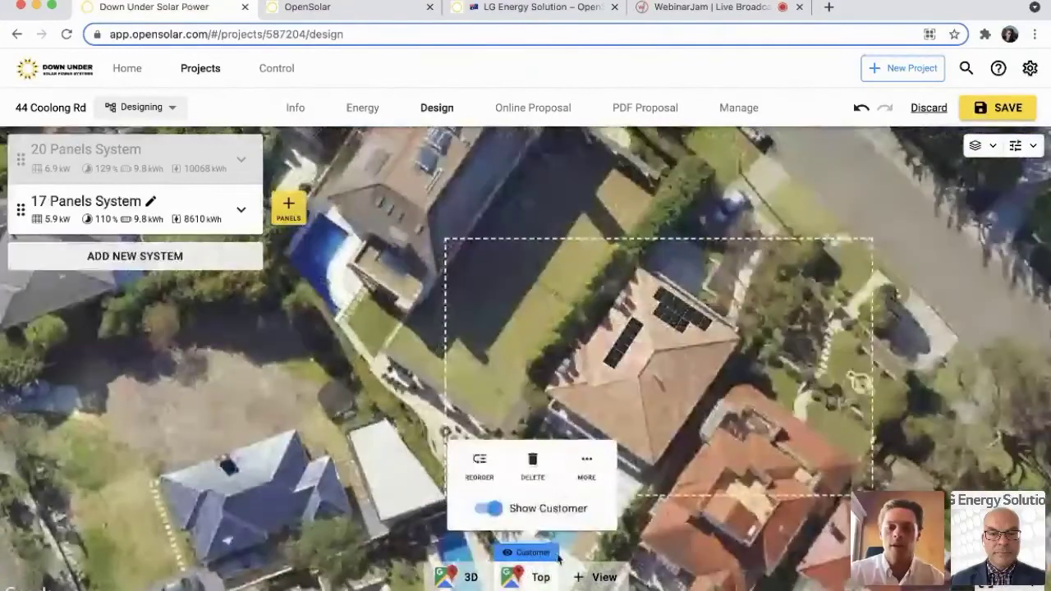
Add a second customer view from Google imagery facing South.
click(591, 579)
click(606, 466)
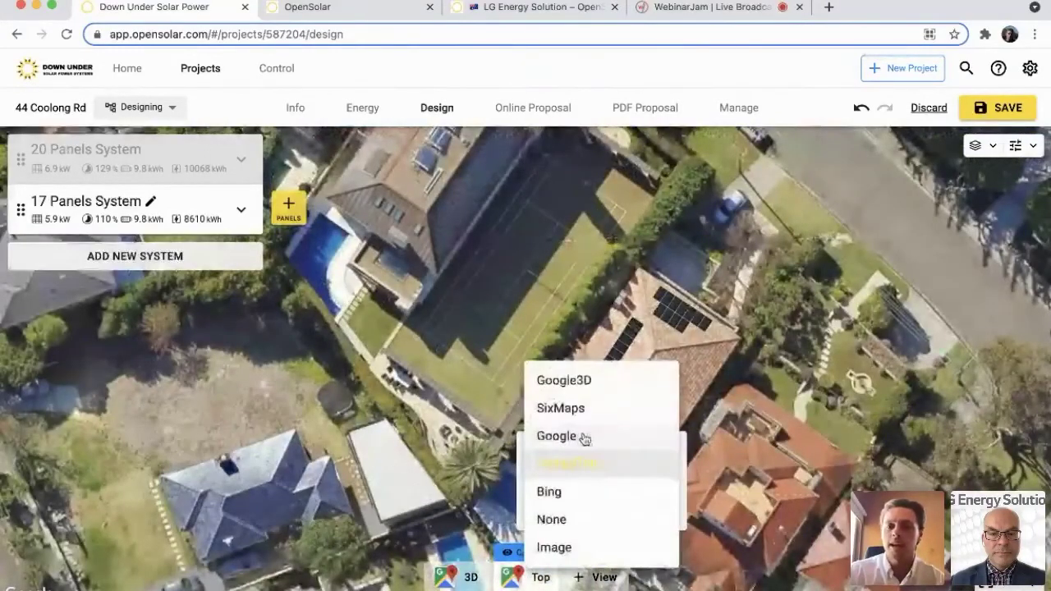
click(583, 438)
click(585, 465)
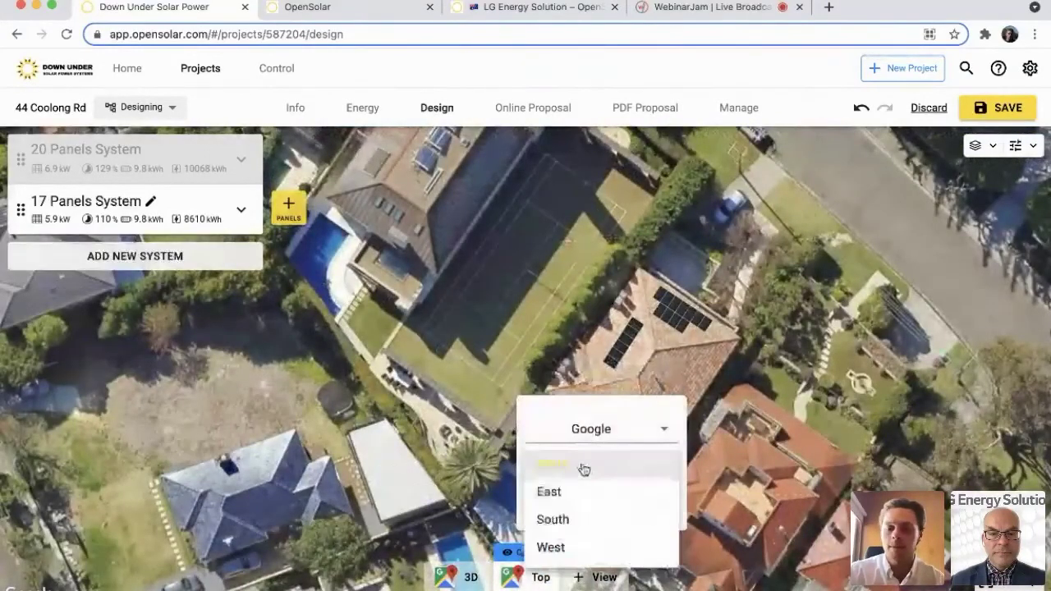
click(554, 520)
click(599, 504)
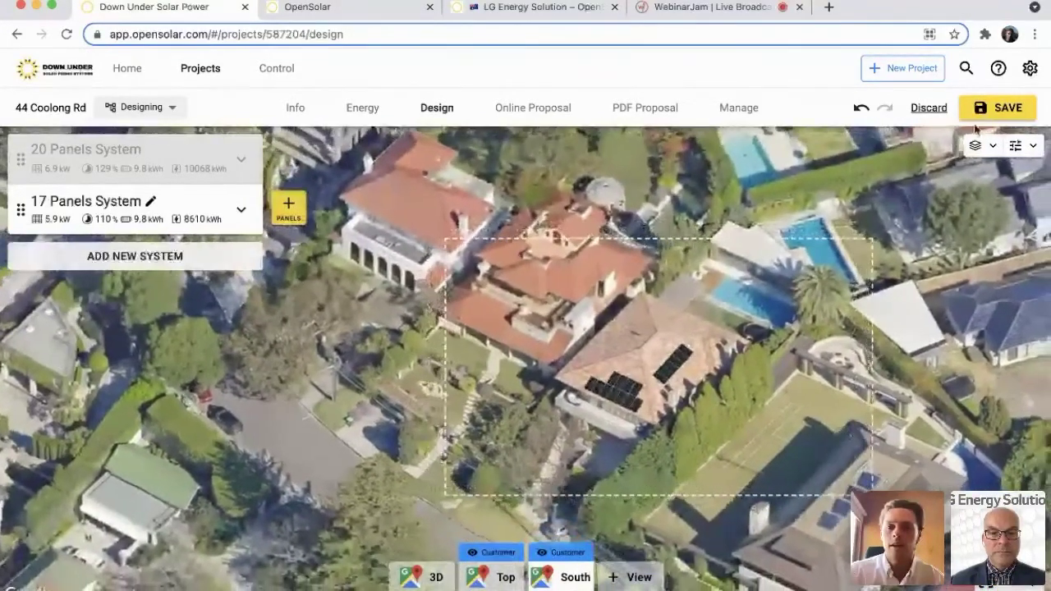
In the online proposal, compare 17 Panels + Battery with 20 Panels + Battery, ending on the $15,920 option.
click(521, 104)
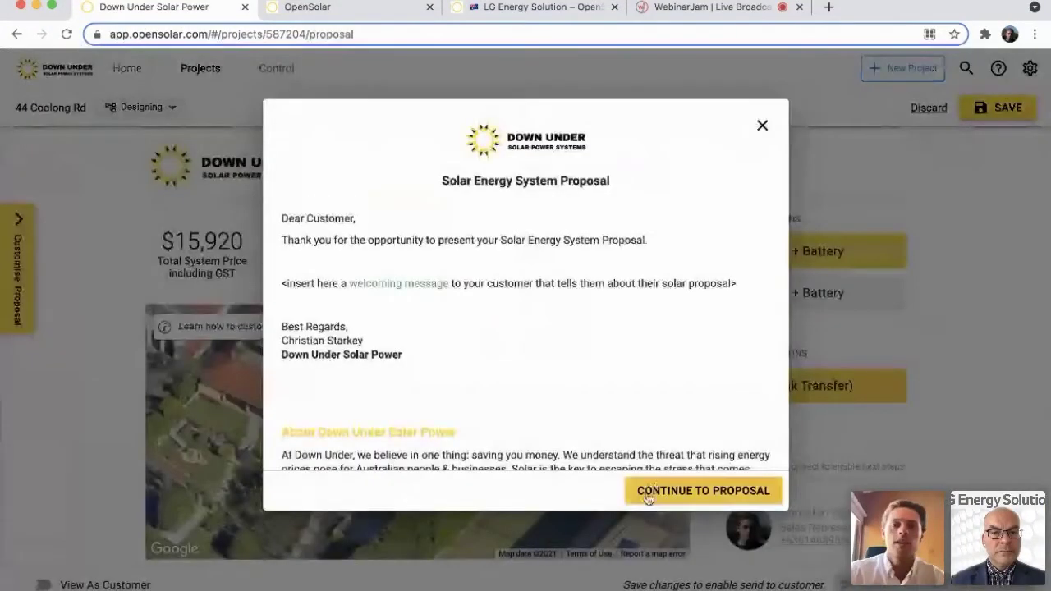
click(682, 490)
scroll(646, 498, down, 2)
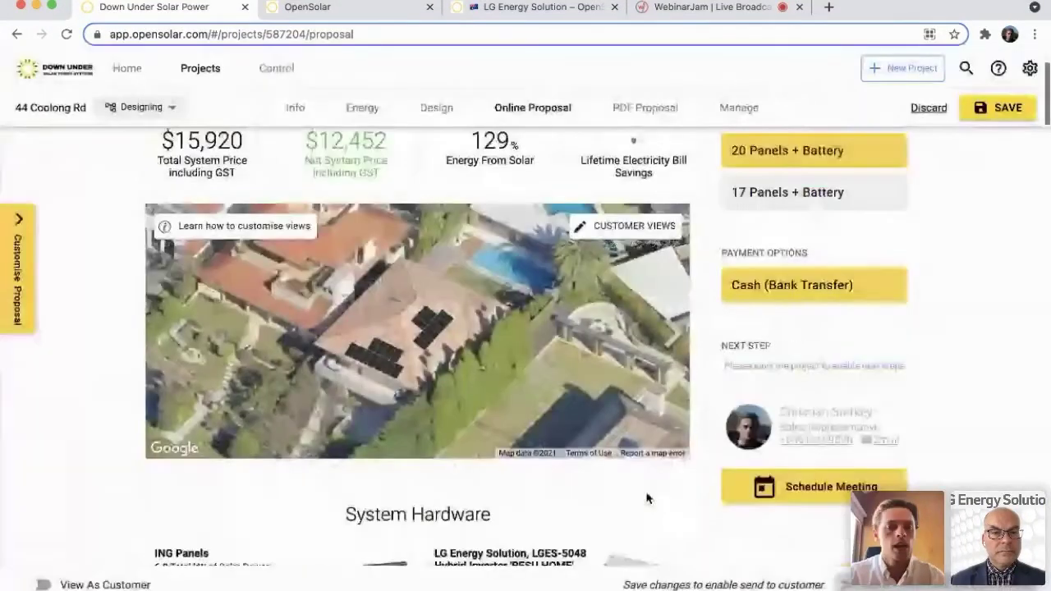
click(743, 190)
click(764, 152)
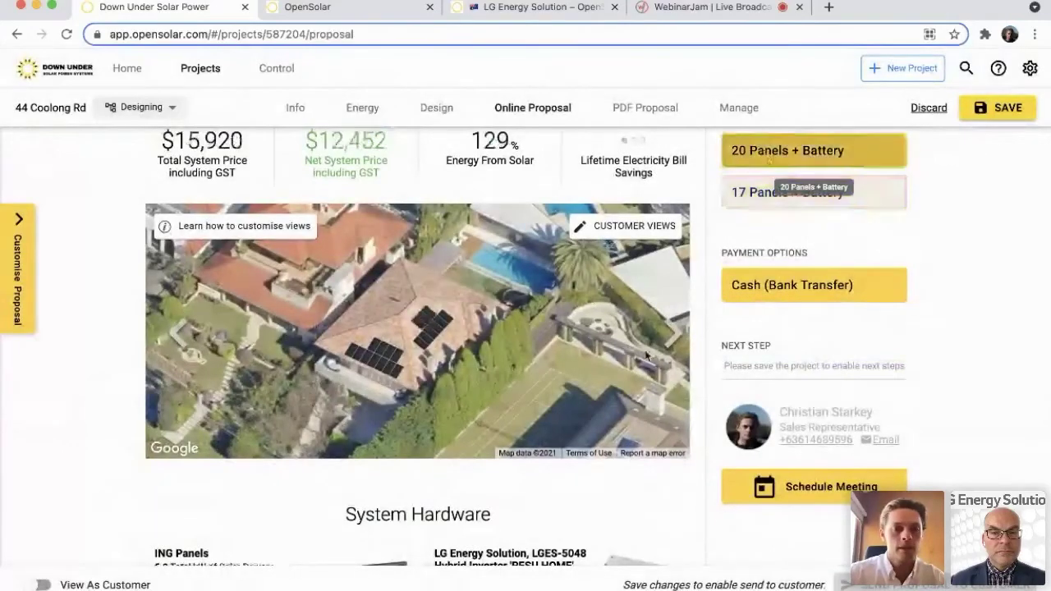
scroll(594, 454, down, 1)
scroll(595, 453, down, 5)
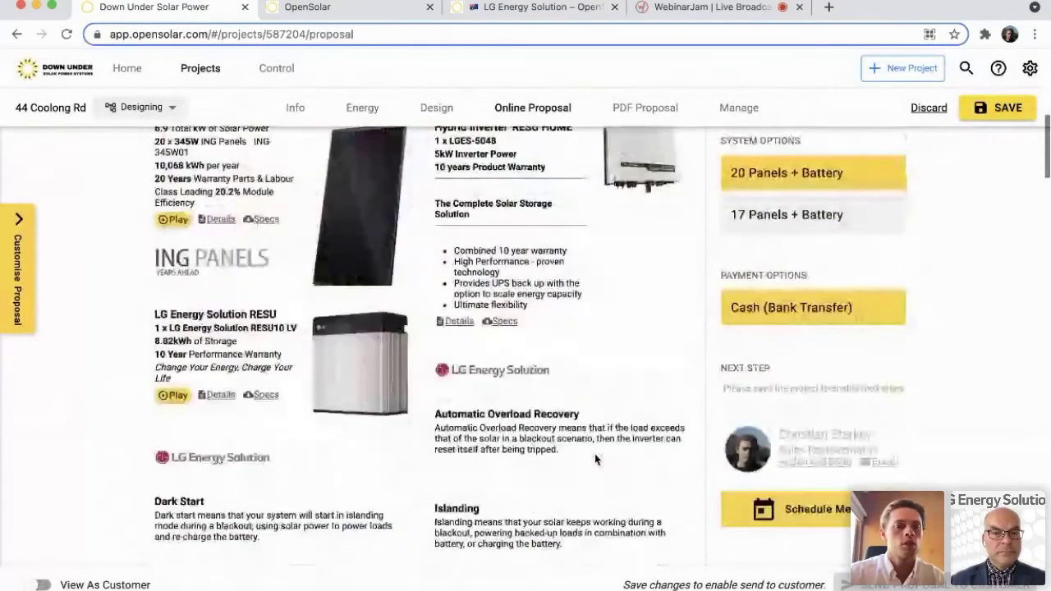
scroll(444, 319, up, 2)
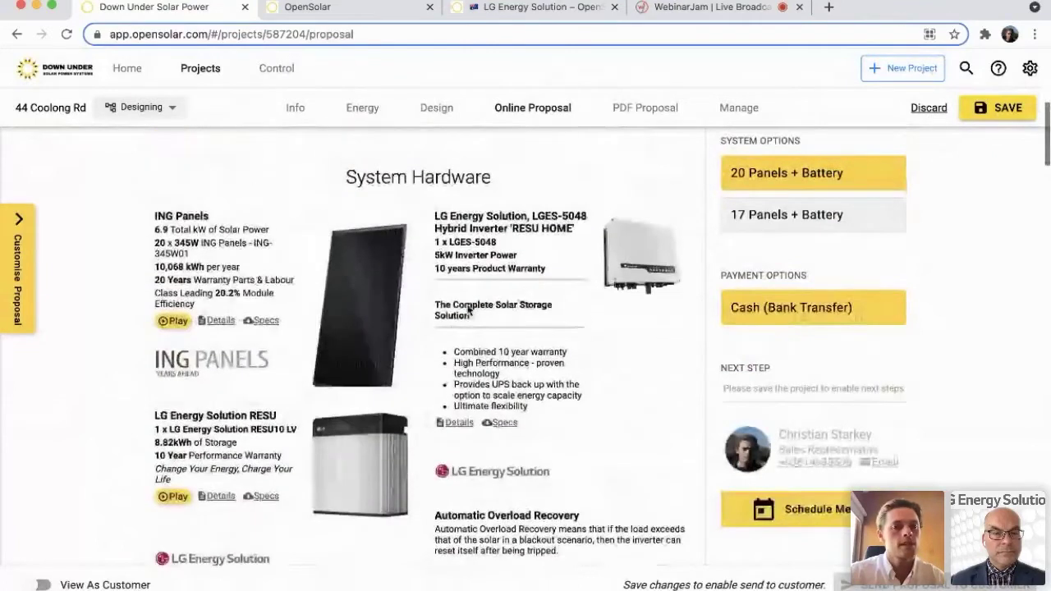
scroll(467, 305, up, 5)
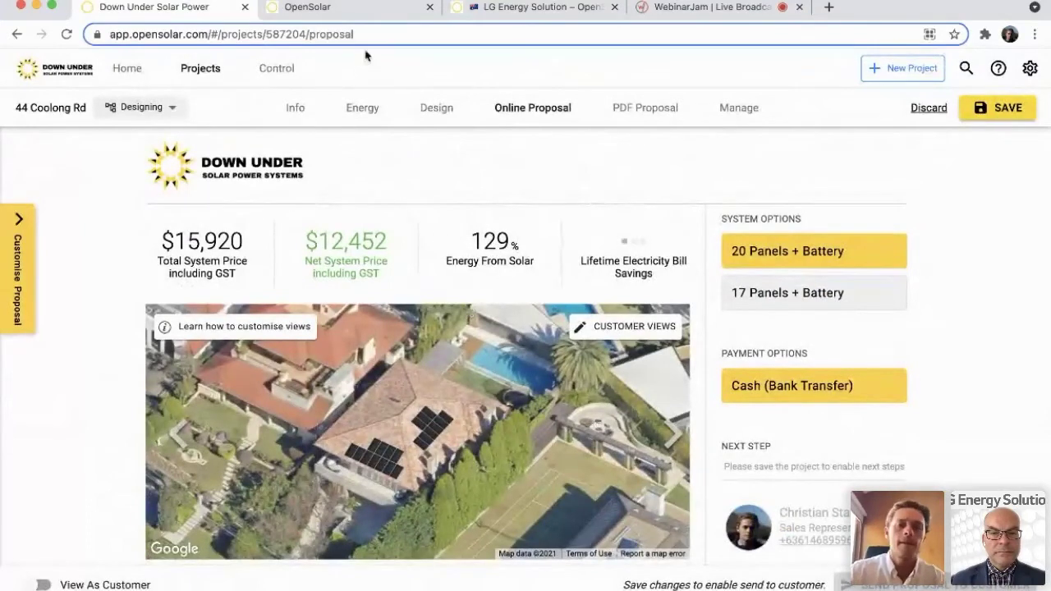
Go to Control, discarding unsaved project changes, and bring up the support options.
click(293, 71)
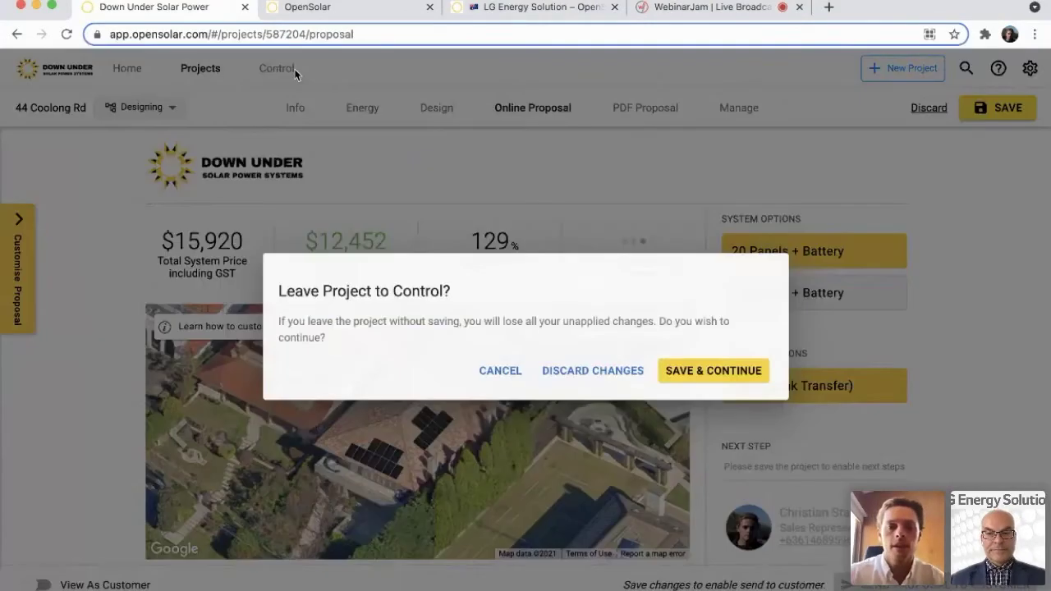
click(578, 370)
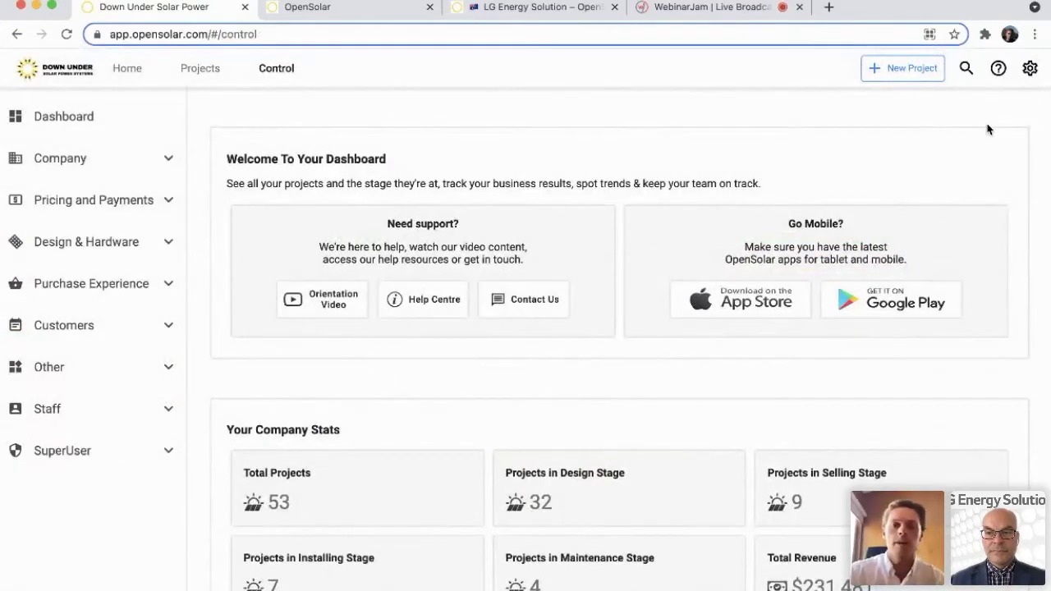
click(1000, 77)
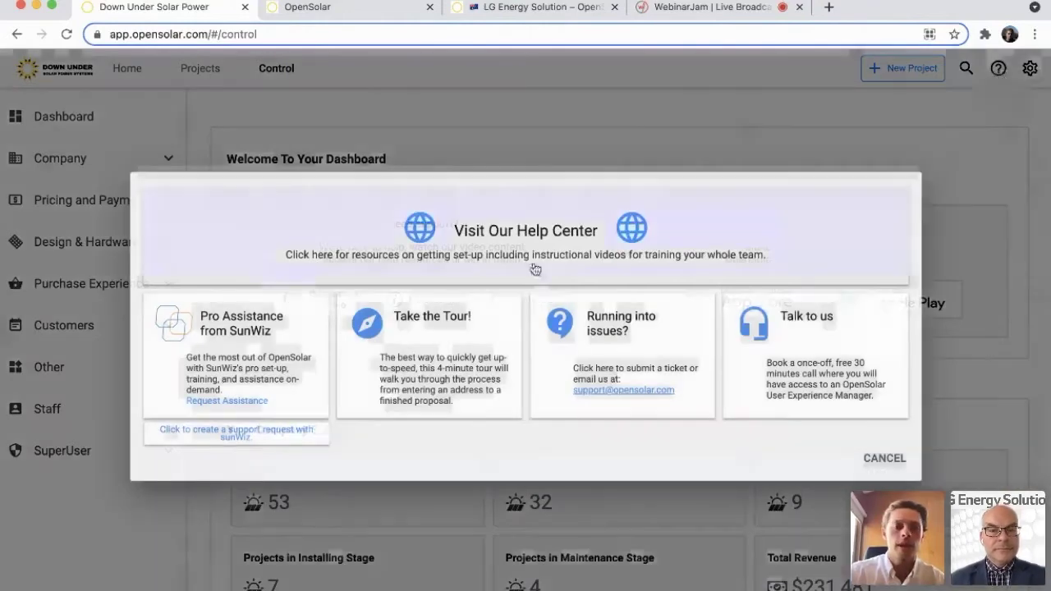
Open the Help Center in a new tab, return to the dashboard, and cancel the support dialog.
click(369, 18)
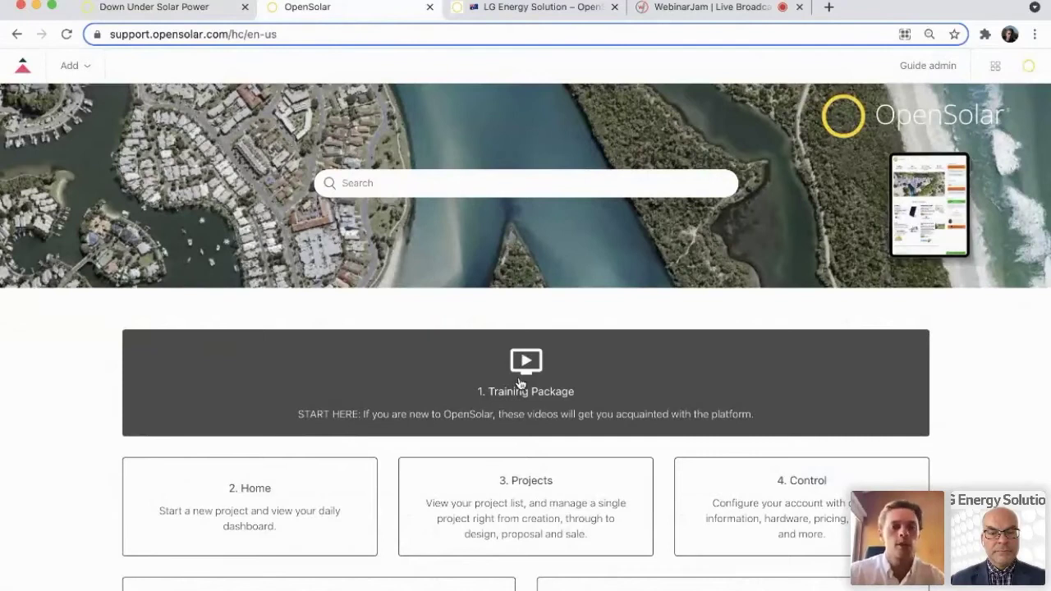
click(188, 9)
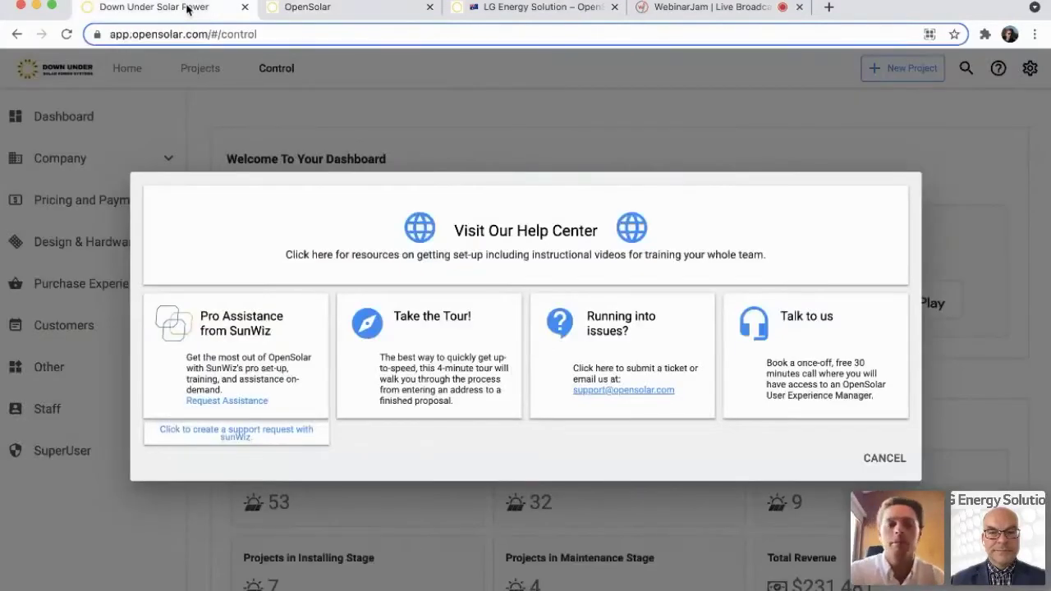
click(893, 462)
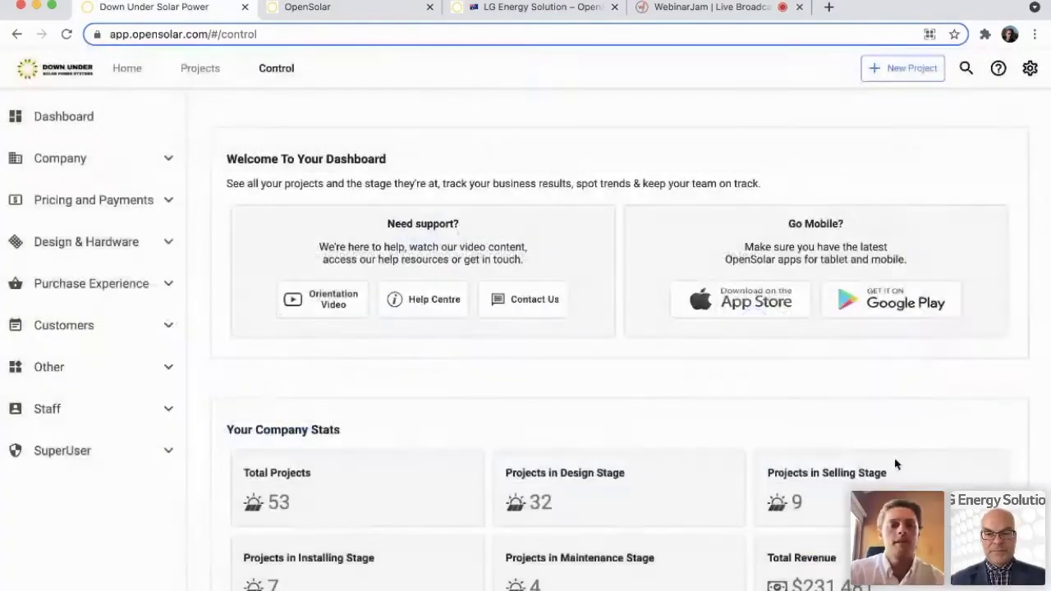